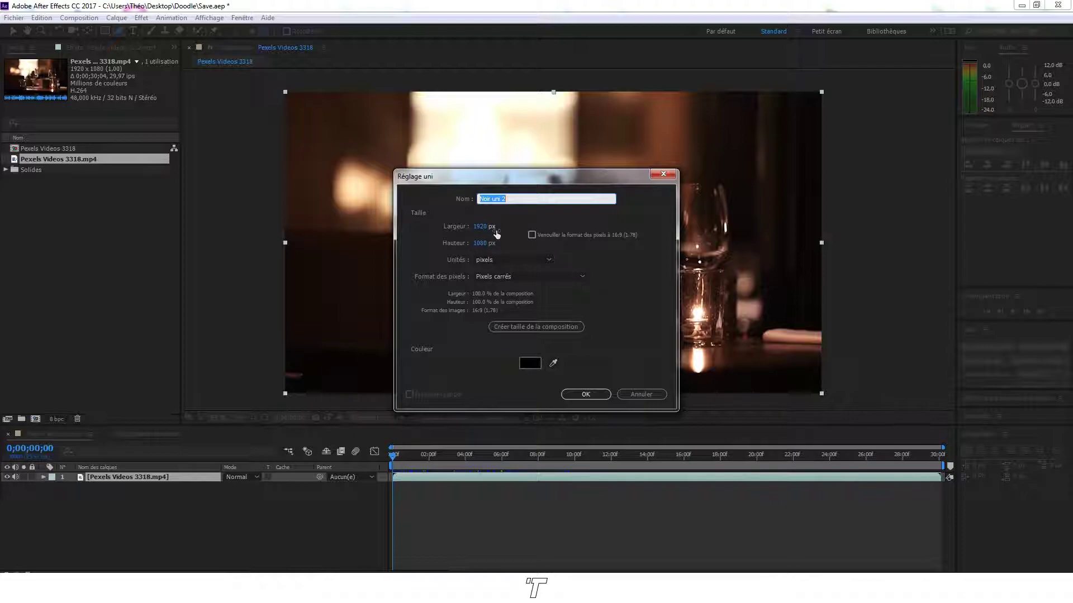
# - Create a 1920 × 1080 px black solid above the footage and hide it
pyautogui.click(595, 398)
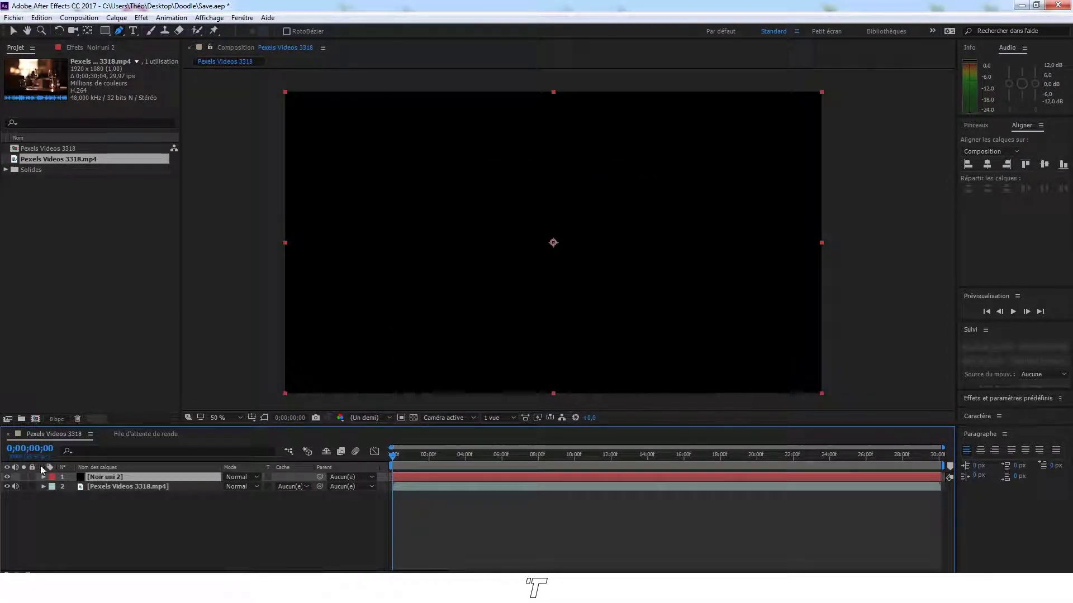
pyautogui.click(7, 477)
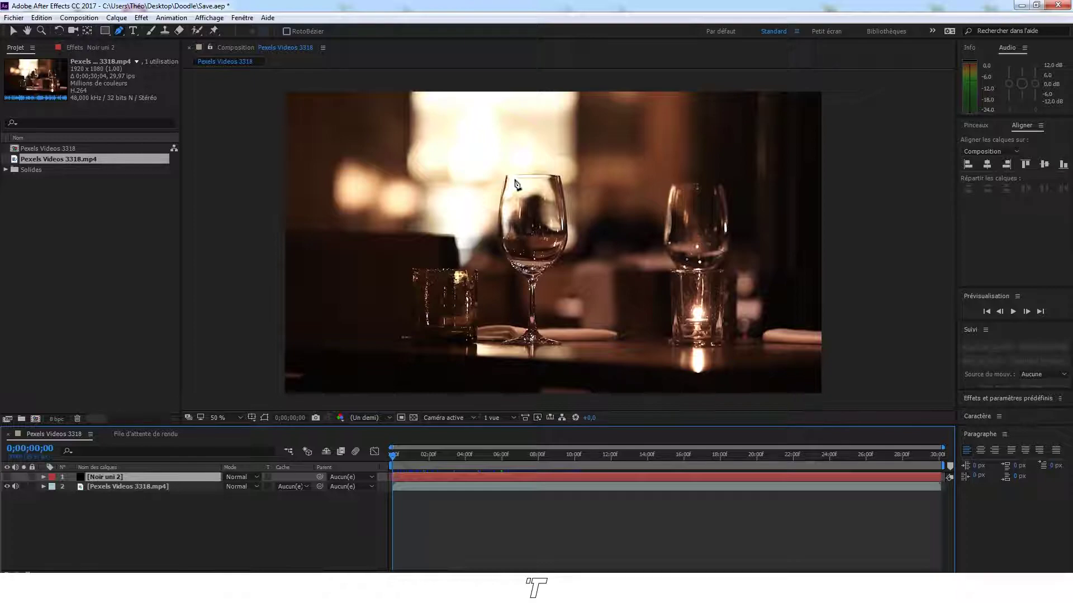
# - With the Pen tool, trace a mask on the solid down the central wine glass's left side, around its foot and up the stem
pyautogui.scroll(1, 526, 182)
pyautogui.scroll(-1, 524, 180)
pyautogui.scroll(2, 514, 181)
pyautogui.scroll(-1, 558, 185)
pyautogui.click(598, 84)
pyautogui.moveTo(596, 243)
pyautogui.mouseDown()
pyautogui.moveTo(630, 264)
pyautogui.moveTo(621, 284)
pyautogui.moveTo(600, 249)
pyautogui.mouseUp()
pyautogui.click(640, 286)
pyautogui.moveTo(646, 374); pyautogui.dragTo(646, 255)
pyautogui.moveTo(598, 304); pyautogui.dragTo(591, 307)
pyautogui.moveTo(646, 330); pyautogui.dragTo(643, 281)
pyautogui.moveTo(607, 312); pyautogui.dragTo(622, 312)
pyautogui.click(700, 311)
pyautogui.click(664, 286)
pyautogui.click(655, 195)
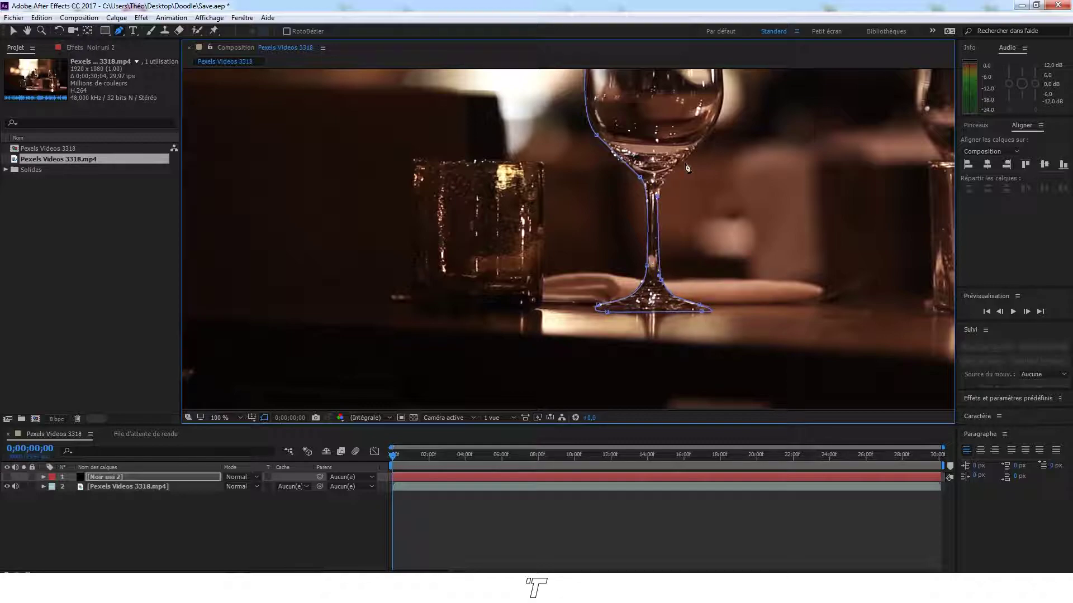
# - Continue the mask up the right side of the glass's bowl and close it across the rim
pyautogui.click(678, 162)
pyautogui.moveTo(678, 161); pyautogui.dragTo(651, 298)
pyautogui.click(691, 240)
pyautogui.click(689, 177)
pyautogui.click(679, 114)
pyautogui.moveTo(568, 111); pyautogui.dragTo(612, 112)
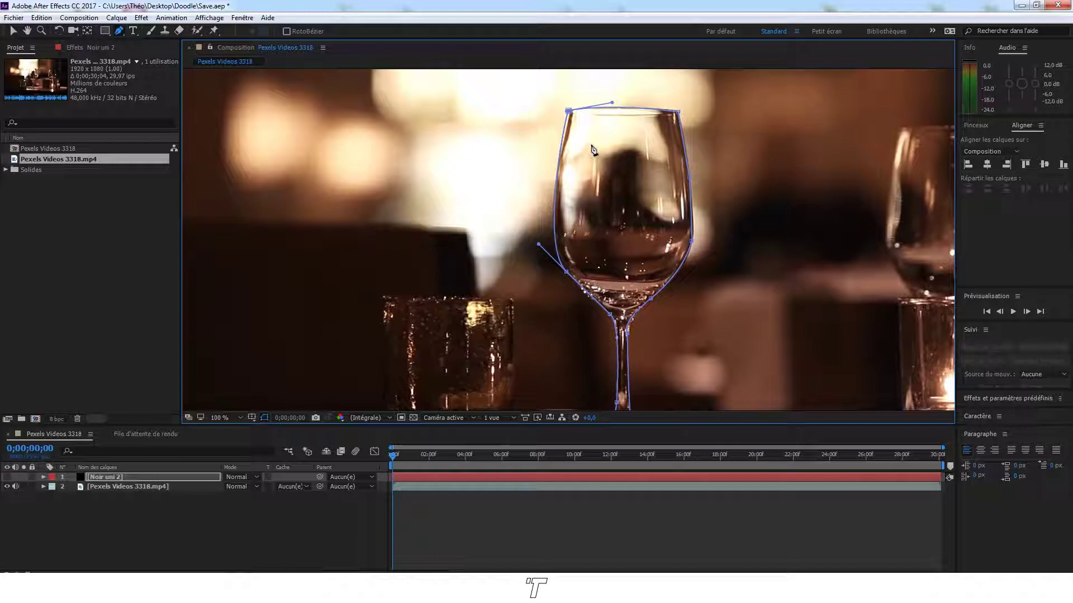
# - Draw an open zigzag mask of diagonal hatching lines inside the wine glass's bowl
pyautogui.click(583, 119)
pyautogui.click(565, 161)
pyautogui.click(603, 120)
pyautogui.click(567, 186)
pyautogui.click(624, 121)
pyautogui.click(564, 217)
pyautogui.click(638, 122)
pyautogui.click(655, 121)
pyautogui.click(577, 269)
pyautogui.click(677, 127)
pyautogui.click(595, 282)
pyautogui.click(683, 159)
pyautogui.click(610, 297)
pyautogui.click(683, 197)
pyautogui.click(627, 304)
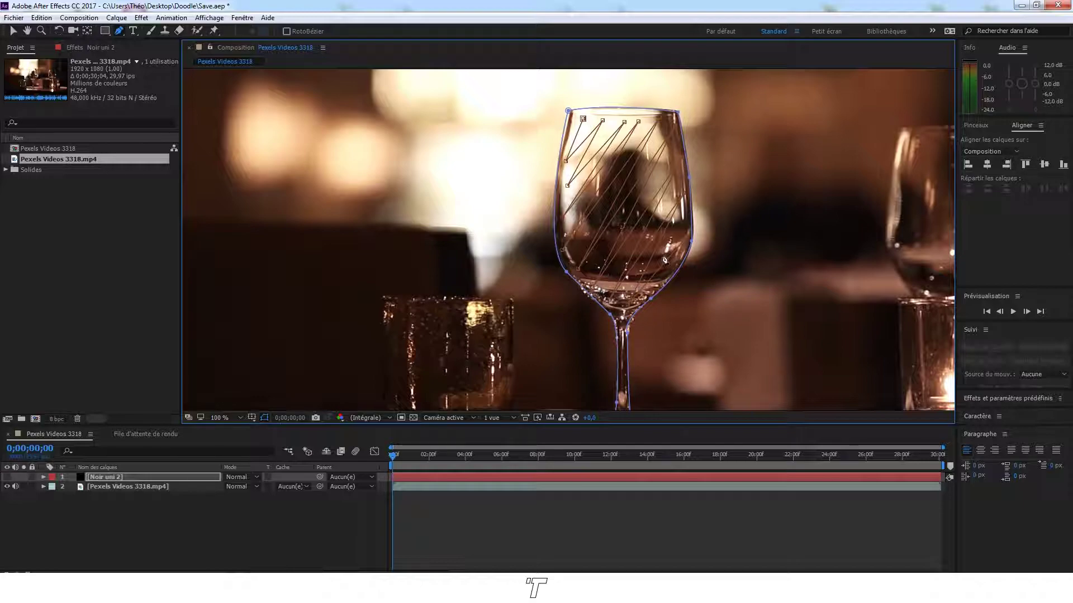
# - Draw a second open zigzag hatching mask inside the foot of the wine glass
pyautogui.press(',')
pyautogui.press(',')
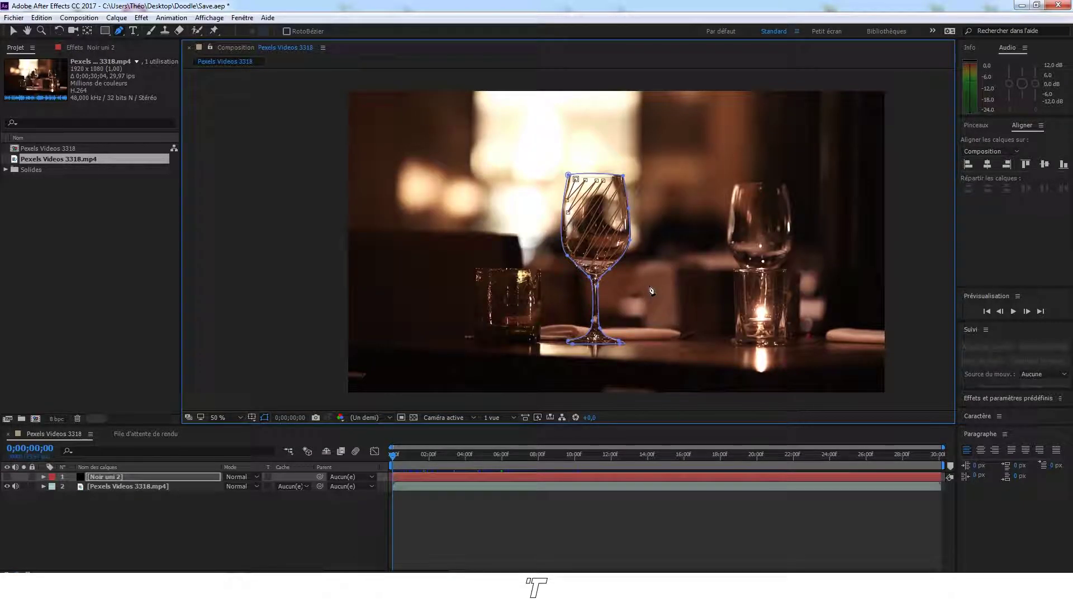
pyautogui.moveTo(653, 302); pyautogui.dragTo(655, 230)
pyautogui.scroll(2, 655, 230)
pyautogui.click(604, 353)
pyautogui.click(594, 361)
pyautogui.click(626, 347)
pyautogui.click(615, 359)
pyautogui.click(659, 329)
pyautogui.click(640, 362)
pyautogui.click(728, 346)
pyautogui.click(731, 360)
pyautogui.click(755, 360)
pyautogui.click(773, 357)
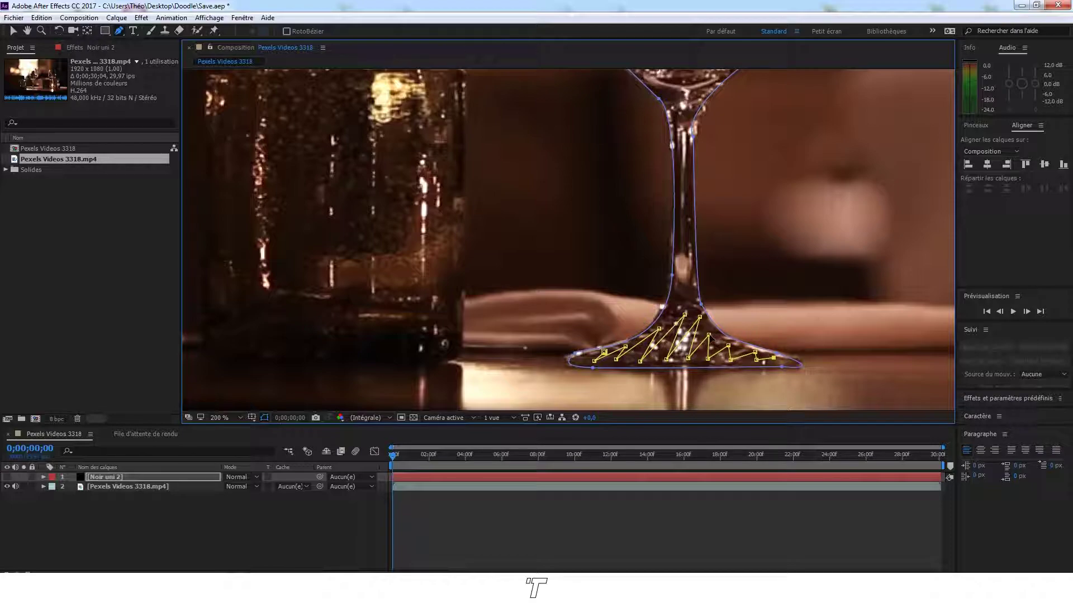
# - List the masks of the Noir uni 2 layer, choose the mode of Masque 1 and collapse the layer
pyautogui.scroll(-2, 692, 299)
pyautogui.moveTo(667, 155); pyautogui.dragTo(628, 218)
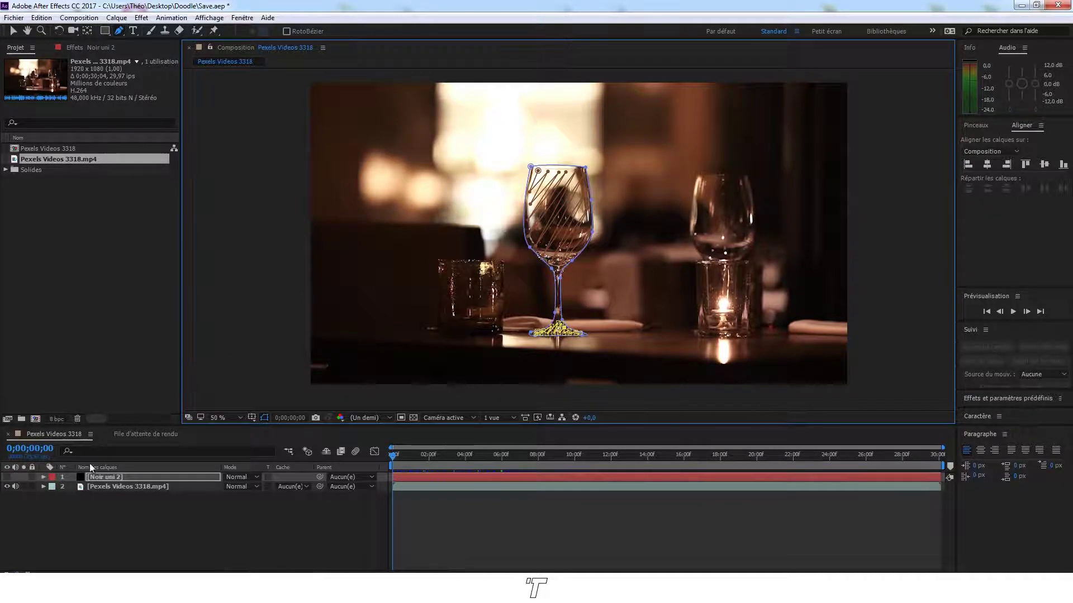
pyautogui.click(107, 478)
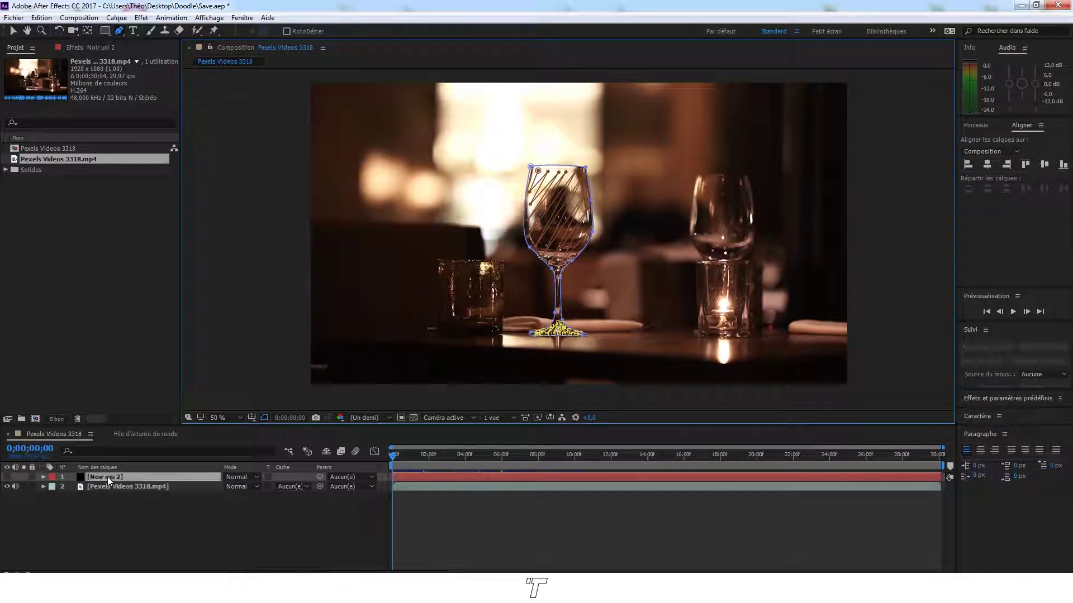
pyautogui.click(43, 477)
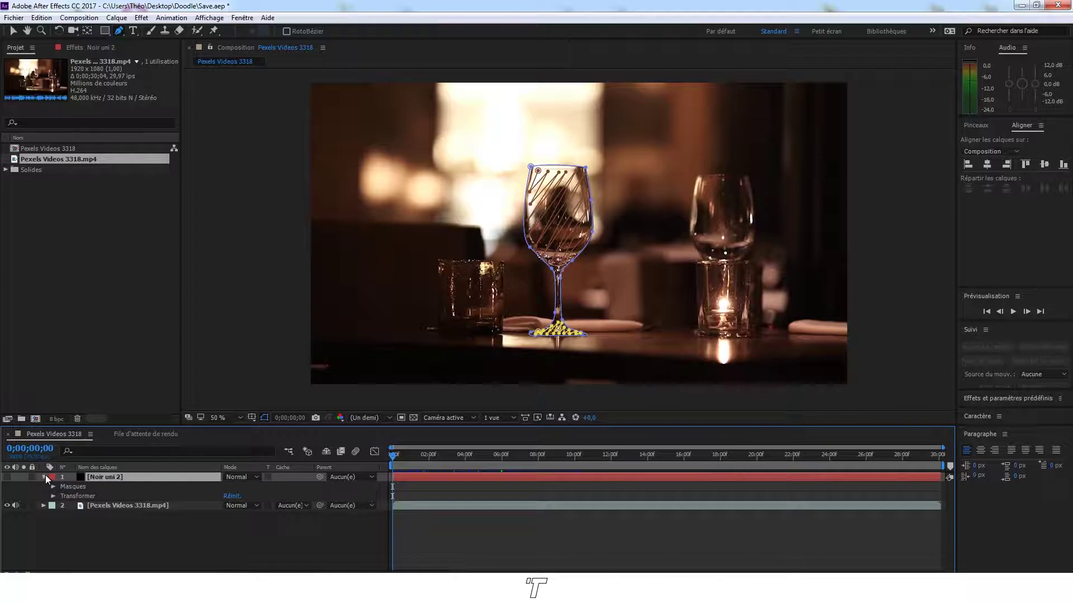
pyautogui.click(44, 477)
pyautogui.press('m')
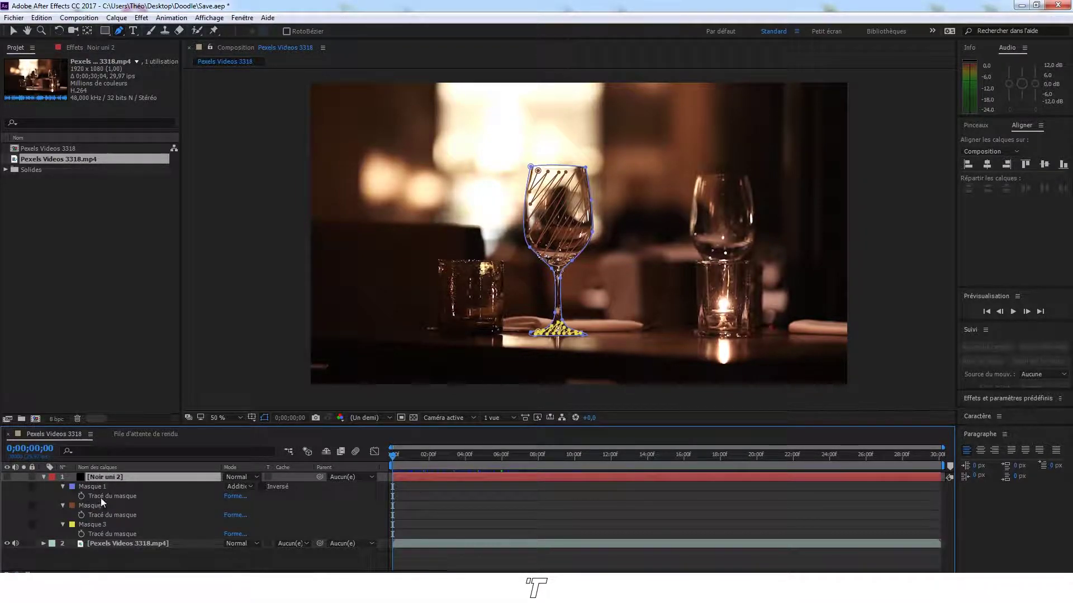
pyautogui.click(234, 487)
pyautogui.click(253, 499)
pyautogui.click(43, 477)
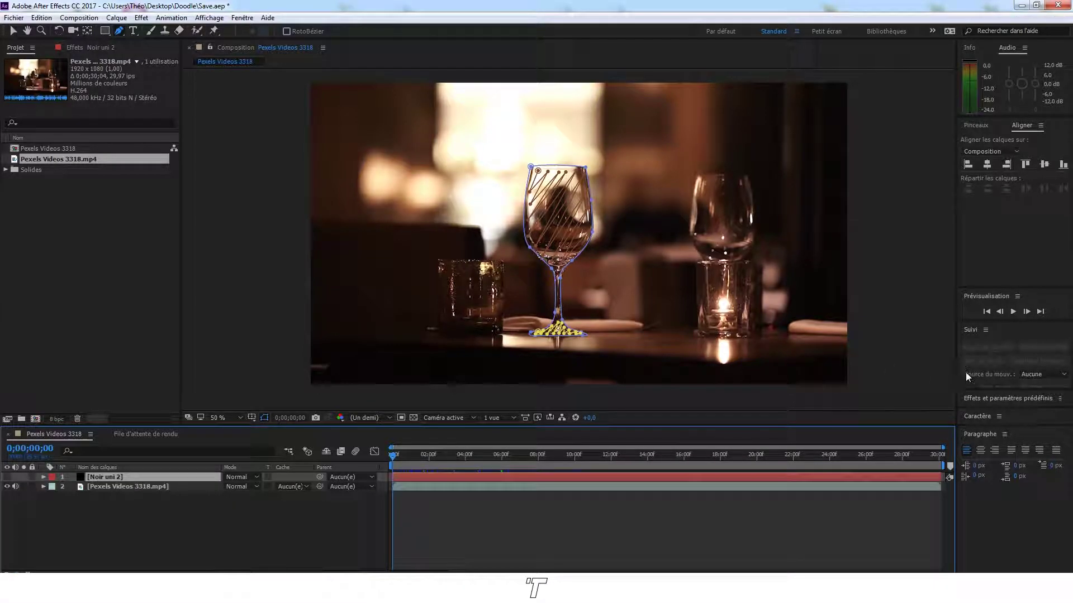
# - Find the Trait effect by searching for "Trait" and apply it to the Noir uni 2 layer
pyautogui.click(997, 398)
pyautogui.click(985, 289)
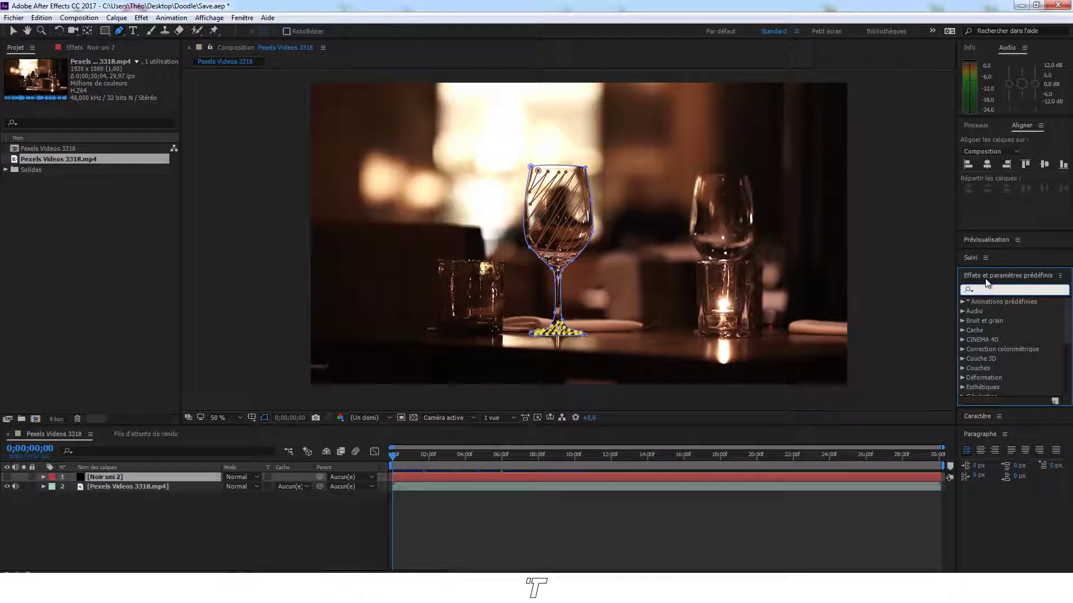
pyautogui.write('Trait')
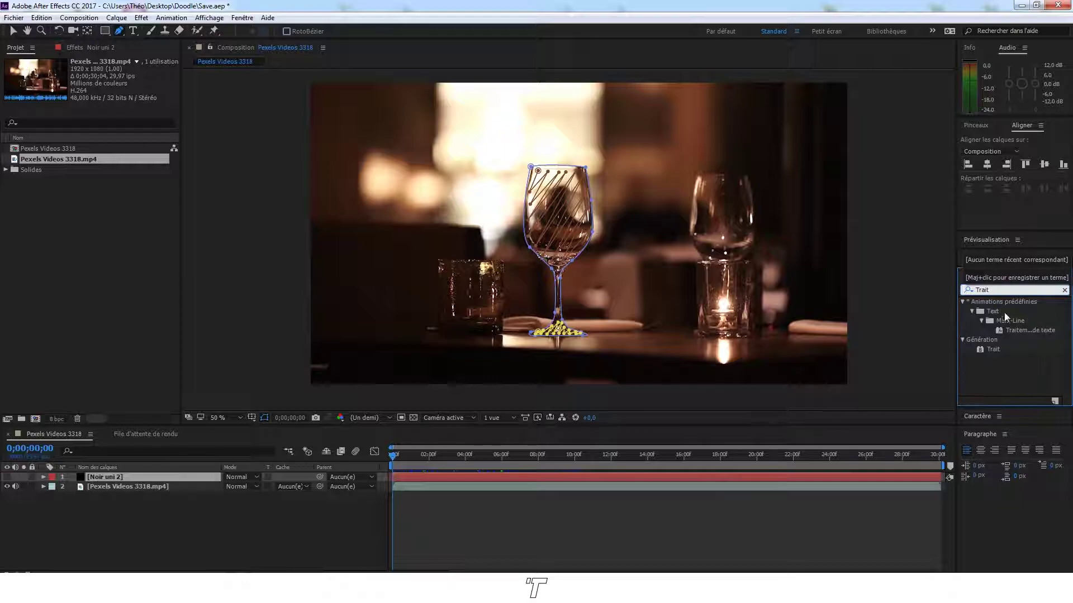
pyautogui.moveTo(993, 349)
pyautogui.mouseDown()
pyautogui.moveTo(134, 497)
pyautogui.moveTo(91, 478)
pyautogui.mouseUp()
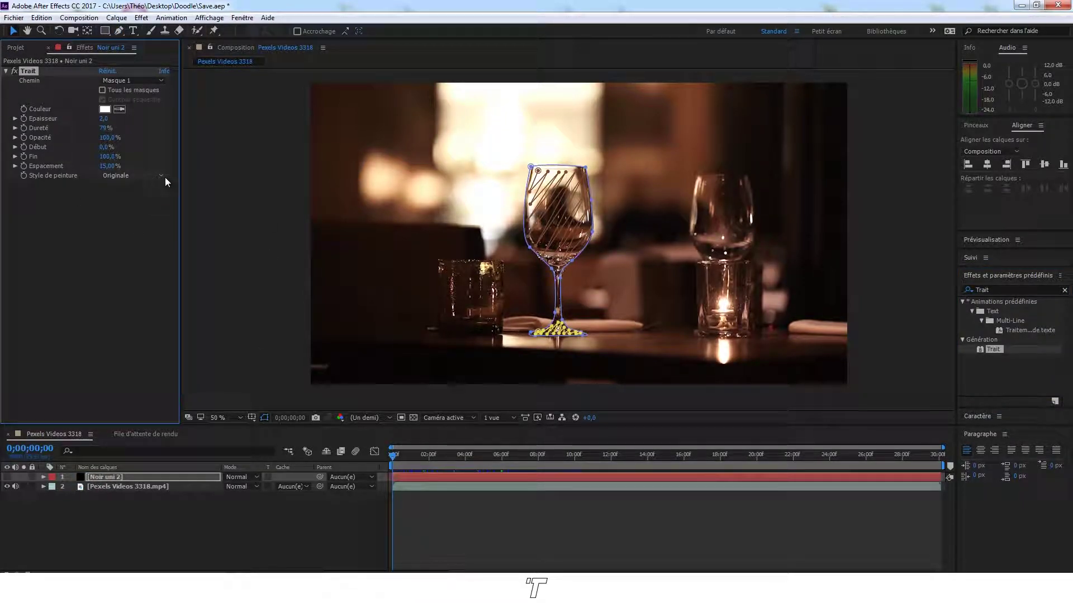
# - Set the Trait effect's paint style to Transparent and apply it to all masks
pyautogui.click(130, 176)
pyautogui.click(129, 200)
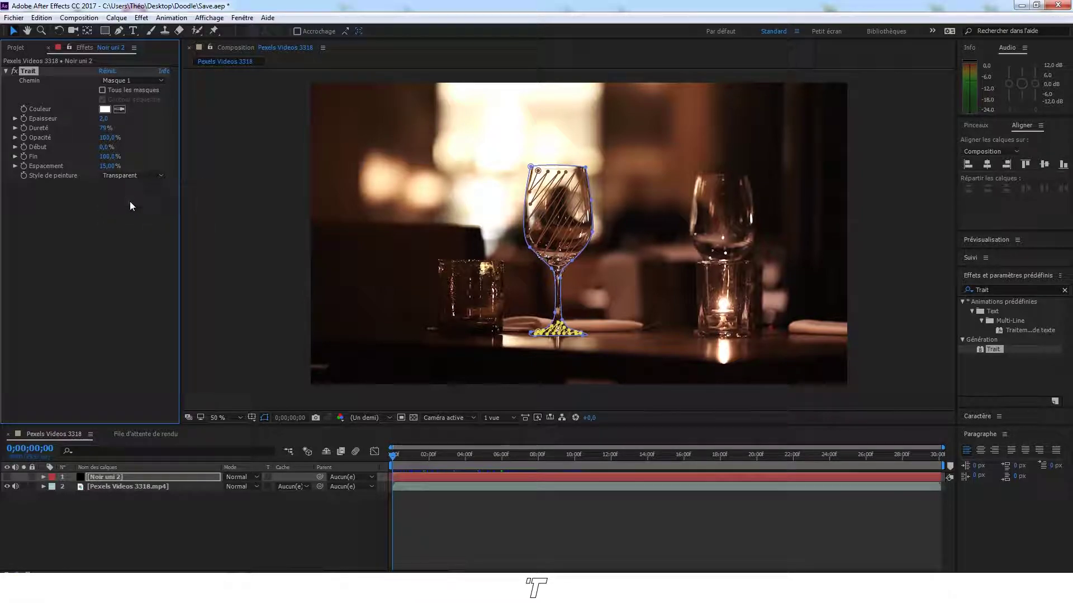
pyautogui.click(101, 89)
# - At the start of the composition, enable keyframes for the Trait effect's Début and Fin and set Fin to 0 %
pyautogui.click(406, 461)
pyautogui.press('space')
pyautogui.press('space')
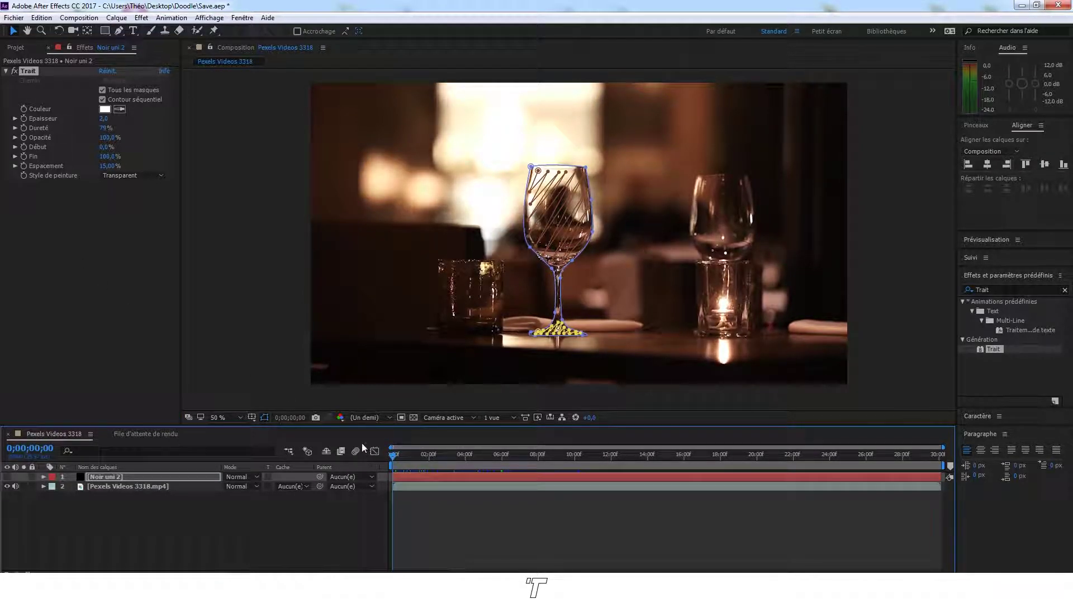
pyautogui.click(22, 147)
pyautogui.click(22, 157)
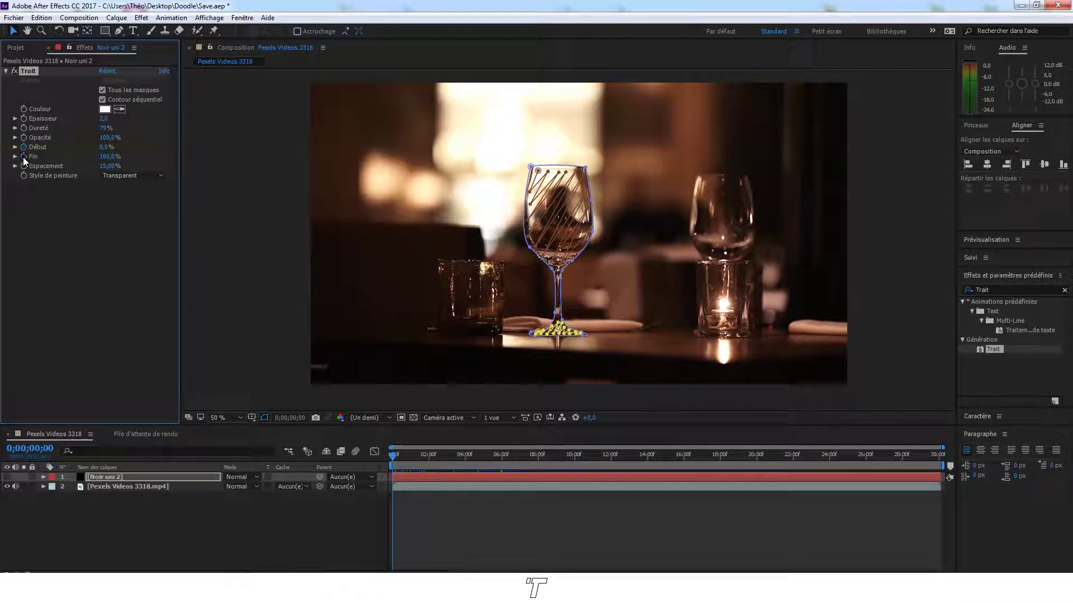
pyautogui.click(107, 157)
pyautogui.write('0')
pyautogui.click(55, 260)
# - At 0;00;10;01, set both Début and Fin of the Trait effect to 100 %
pyautogui.moveTo(397, 459); pyautogui.dragTo(576, 476)
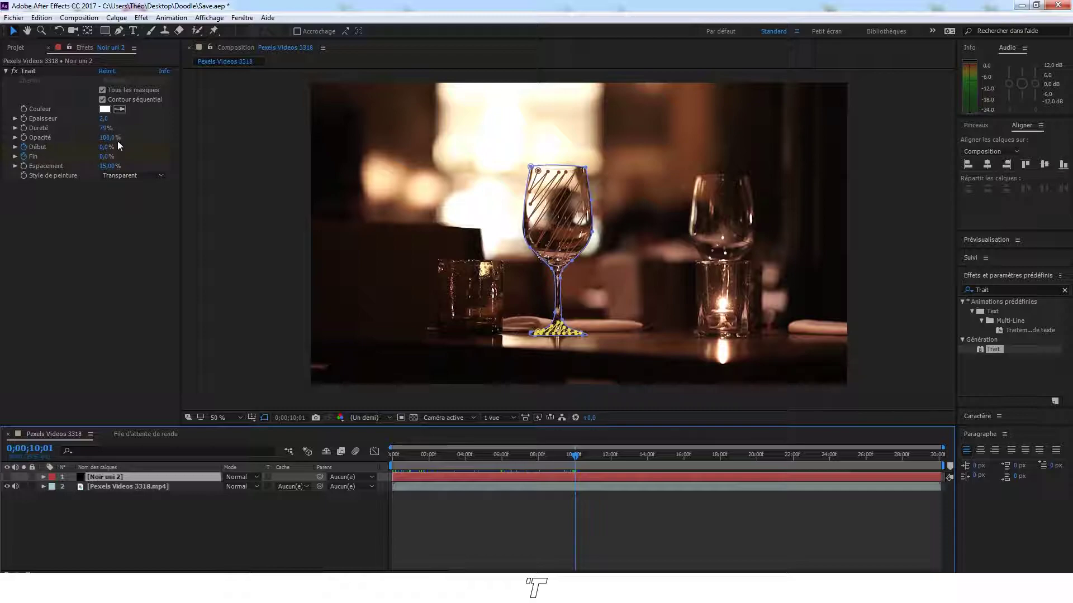
pyautogui.moveTo(105, 147); pyautogui.dragTo(213, 139)
pyautogui.moveTo(103, 157); pyautogui.dragTo(206, 151)
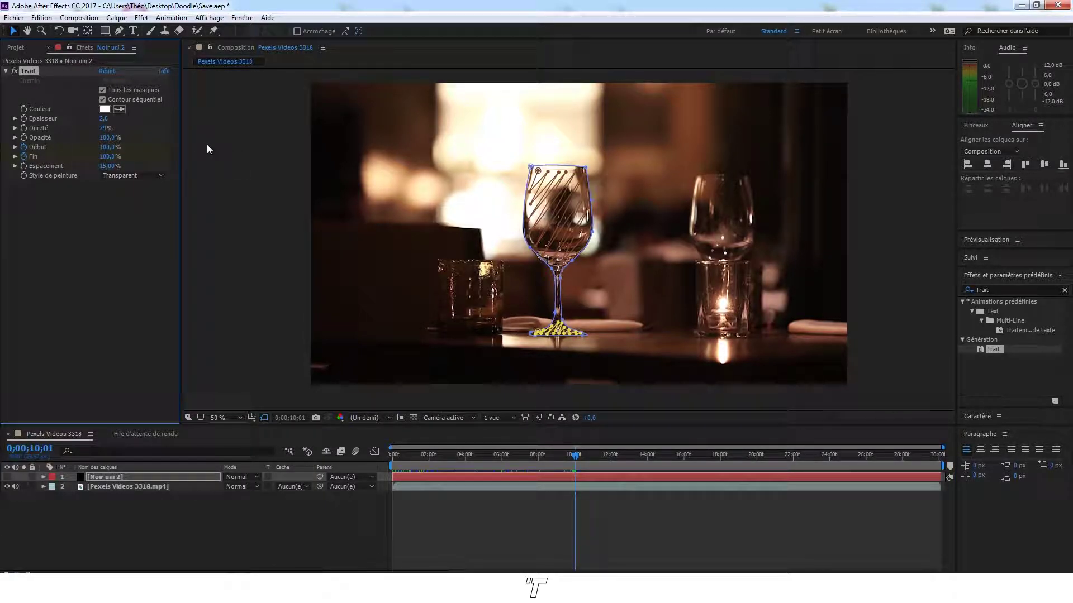
# - Reveal the layer's keyframes and shift both Début keyframes about 5 seconds later in the timeline
pyautogui.click(105, 476)
pyautogui.press('u')
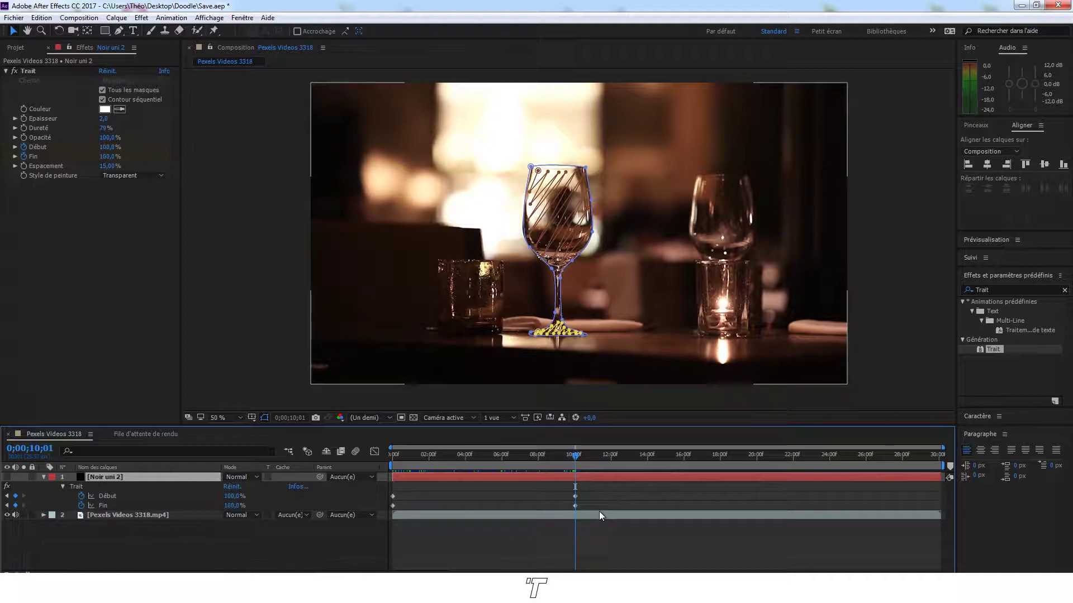
pyautogui.moveTo(586, 495); pyautogui.dragTo(385, 497)
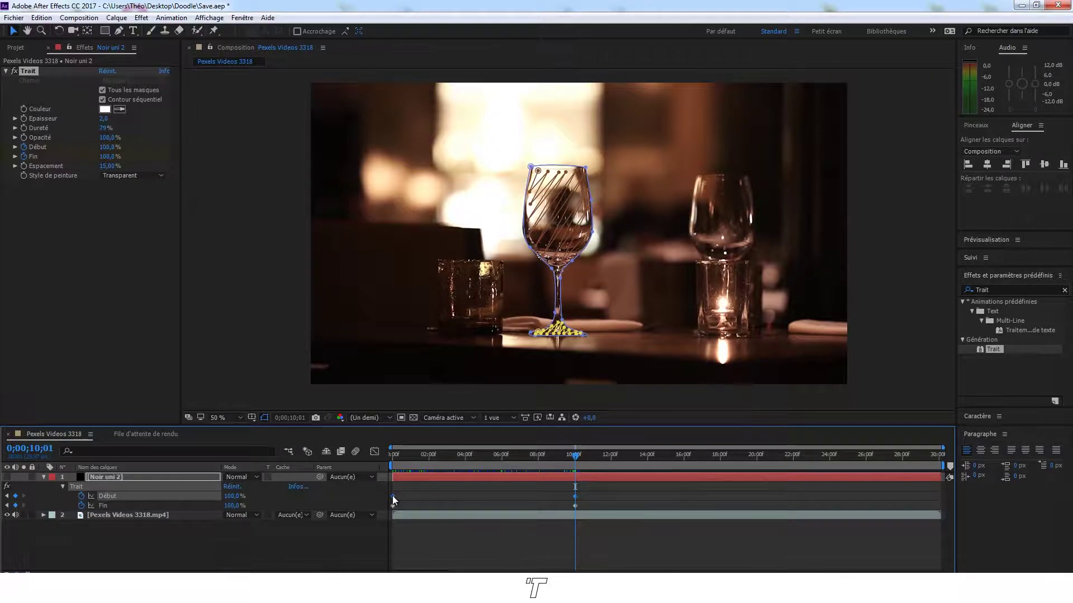
pyautogui.moveTo(393, 497); pyautogui.dragTo(486, 506)
pyautogui.click(491, 491)
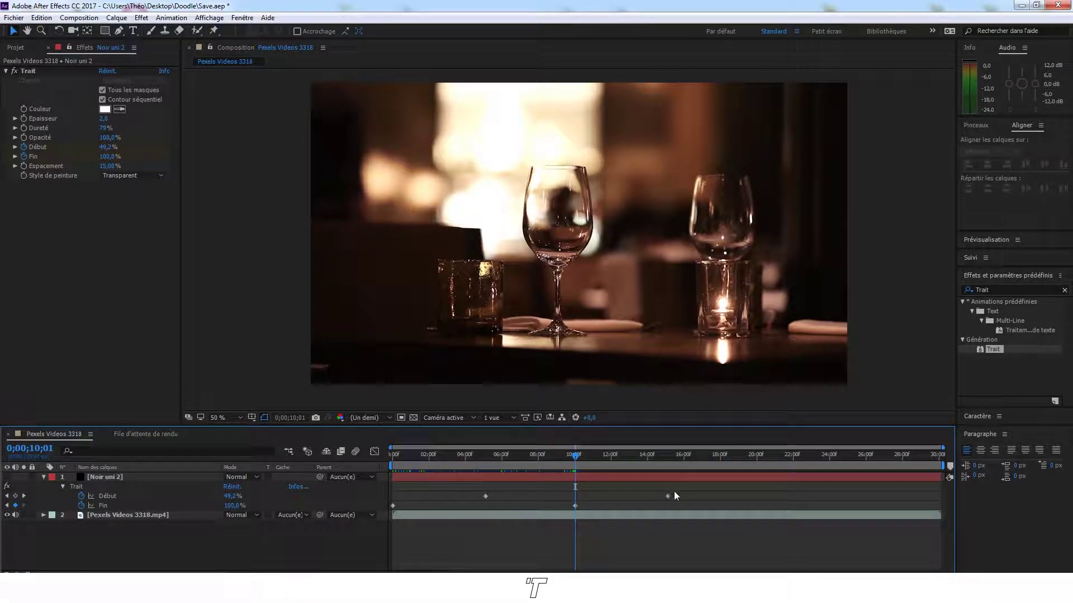
pyautogui.moveTo(677, 493); pyautogui.dragTo(479, 495)
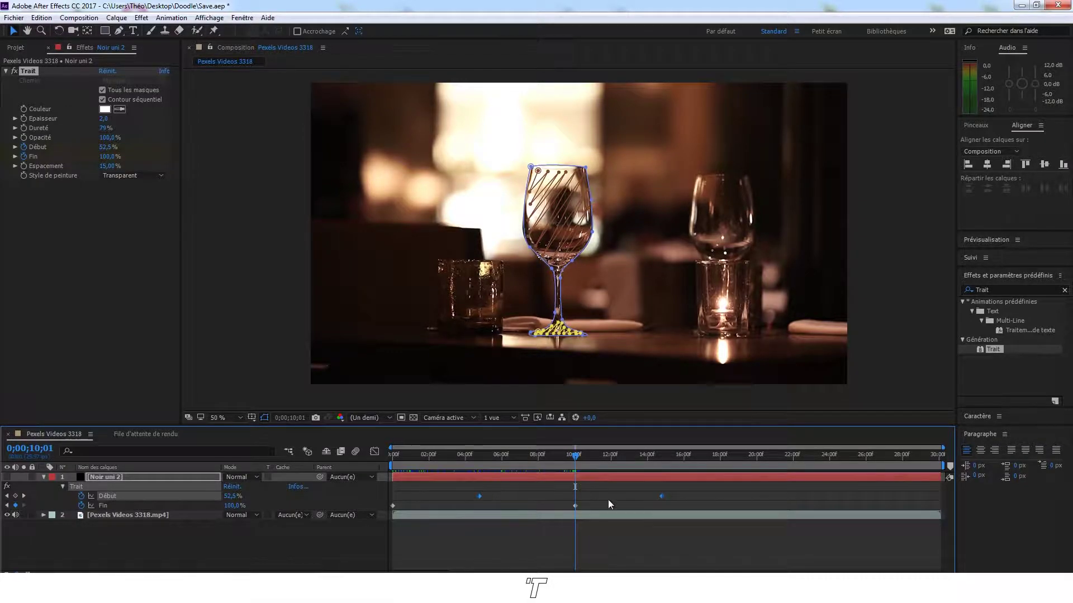
# - Apply Lissage de vitesse to all the Début and Fin keyframes
pyautogui.moveTo(680, 496); pyautogui.dragTo(387, 507)
pyautogui.rightClick(479, 495)
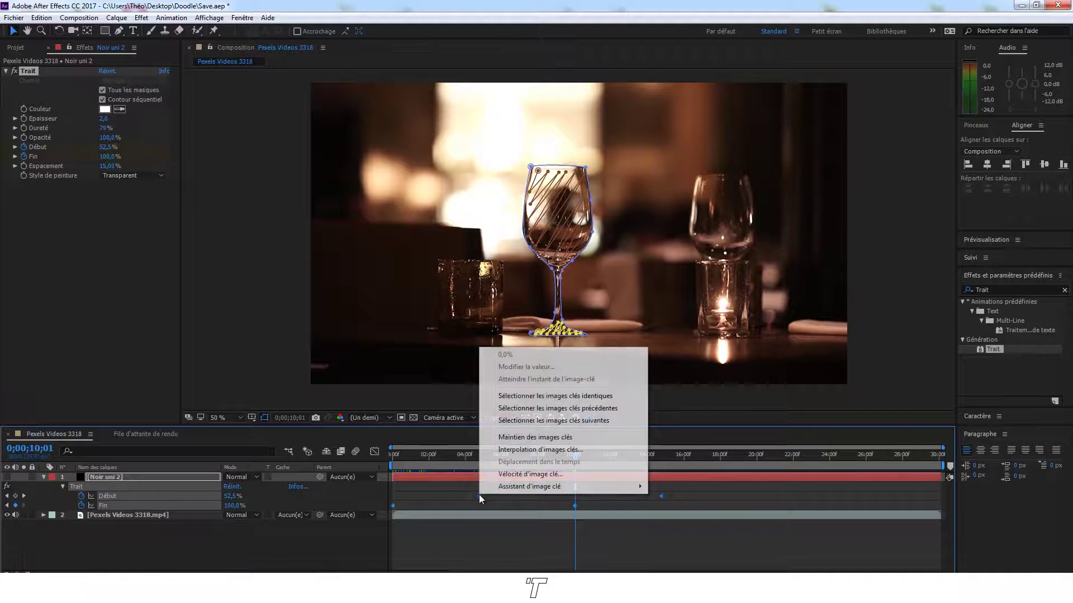
pyautogui.moveTo(524, 487)
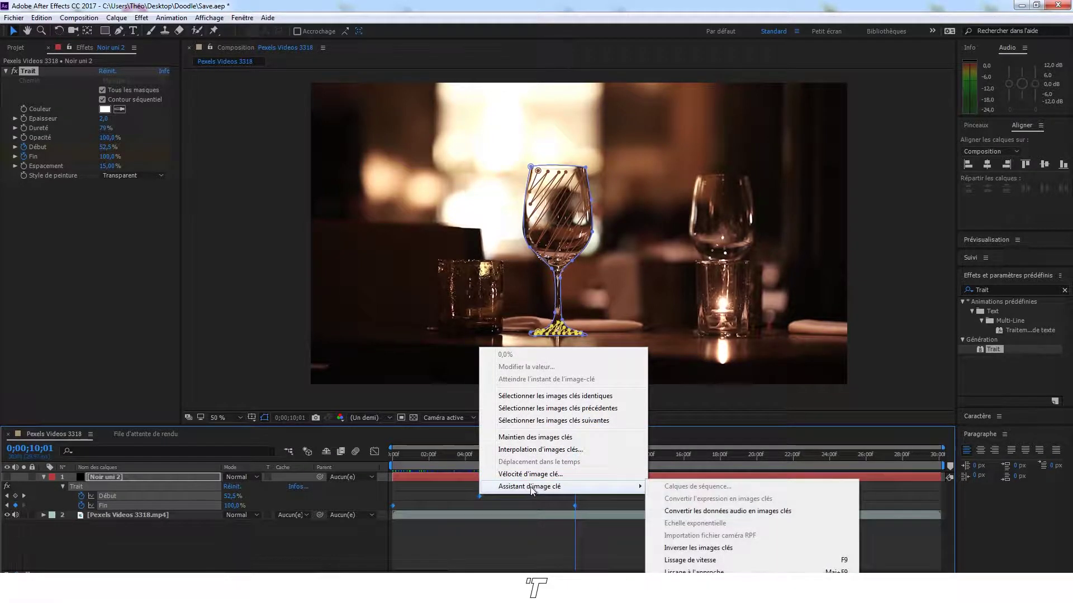
pyautogui.click(756, 560)
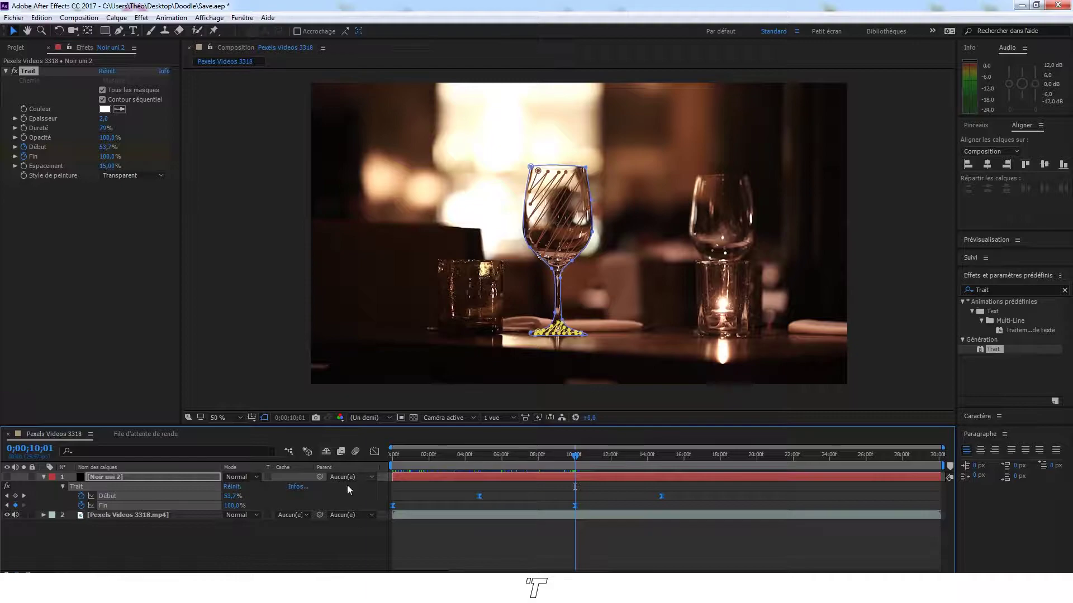
# - In the graph editor, reshape the Début and Fin speed curves to peak early and slow down gradually
pyautogui.click(374, 452)
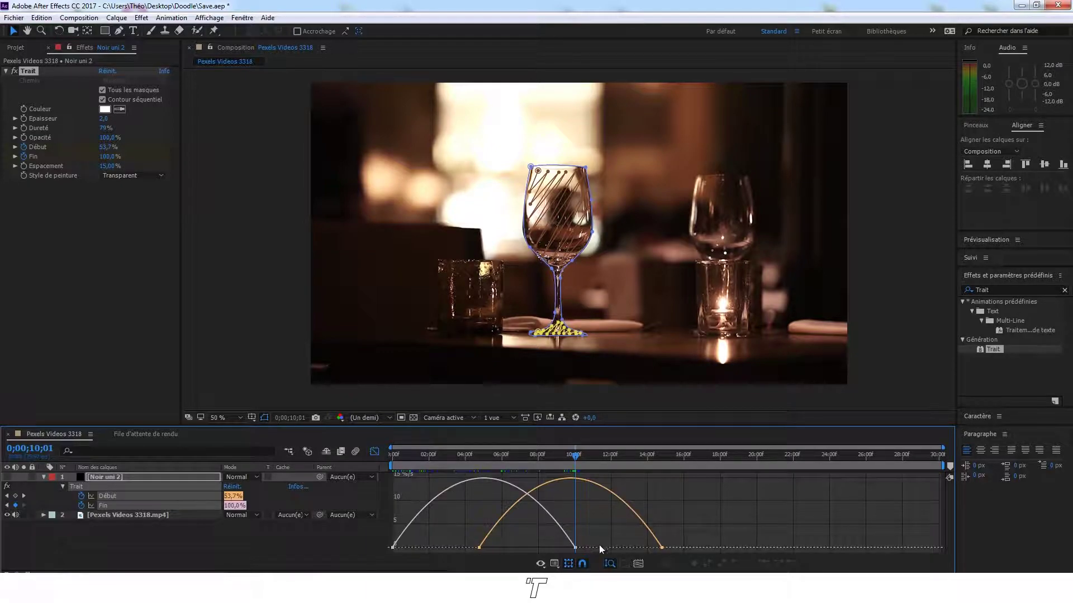
pyautogui.moveTo(681, 556); pyautogui.dragTo(491, 522)
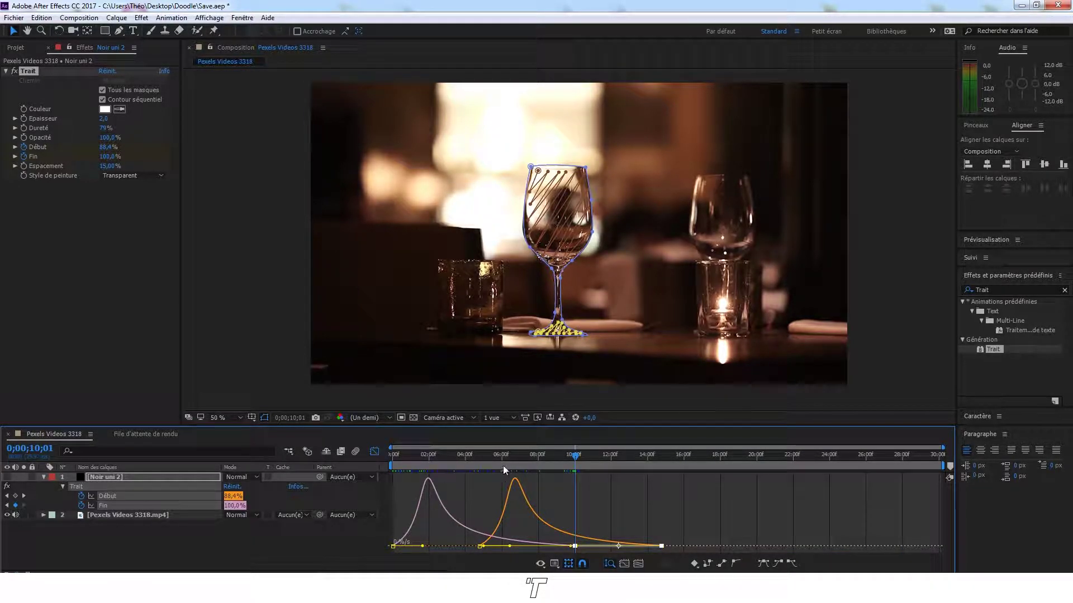
# - Make the Noir uni 2 layer visible and hide the mask outlines in the composition view
pyautogui.moveTo(556, 460); pyautogui.dragTo(380, 461)
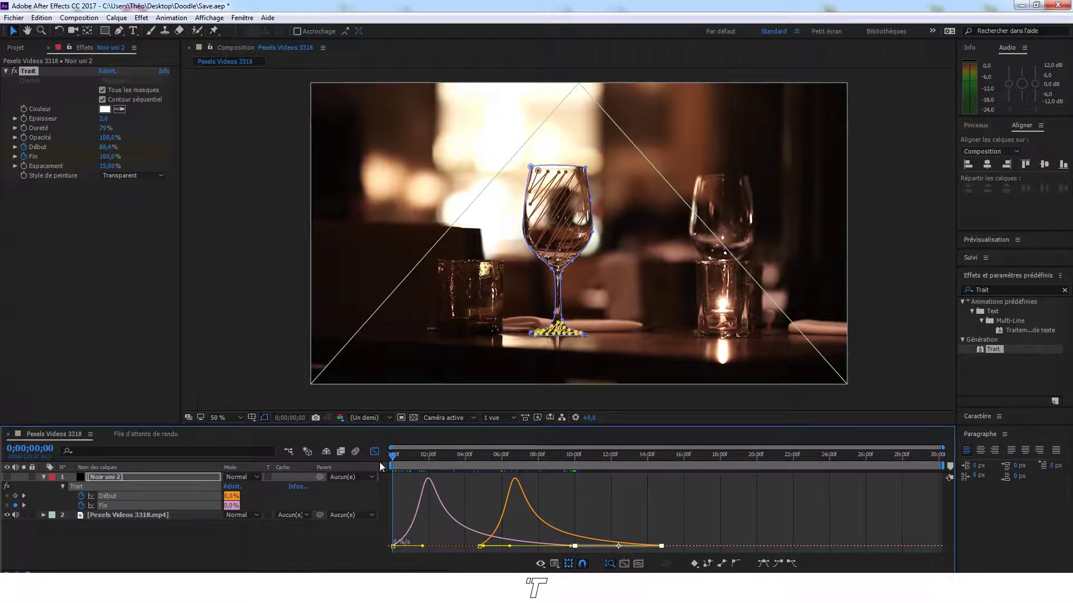
pyautogui.click(7, 484)
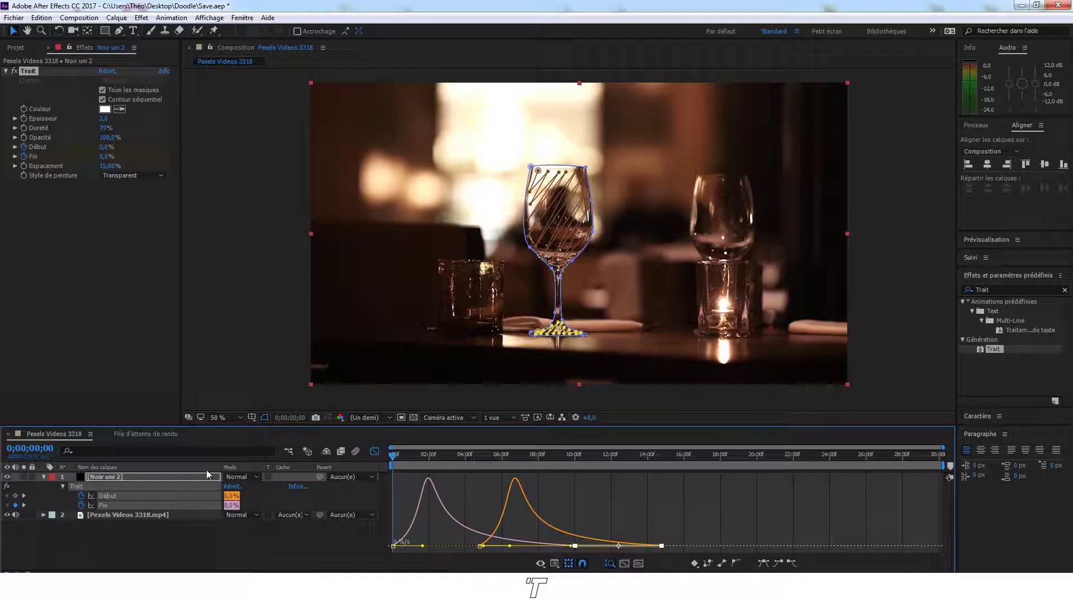
pyautogui.click(414, 456)
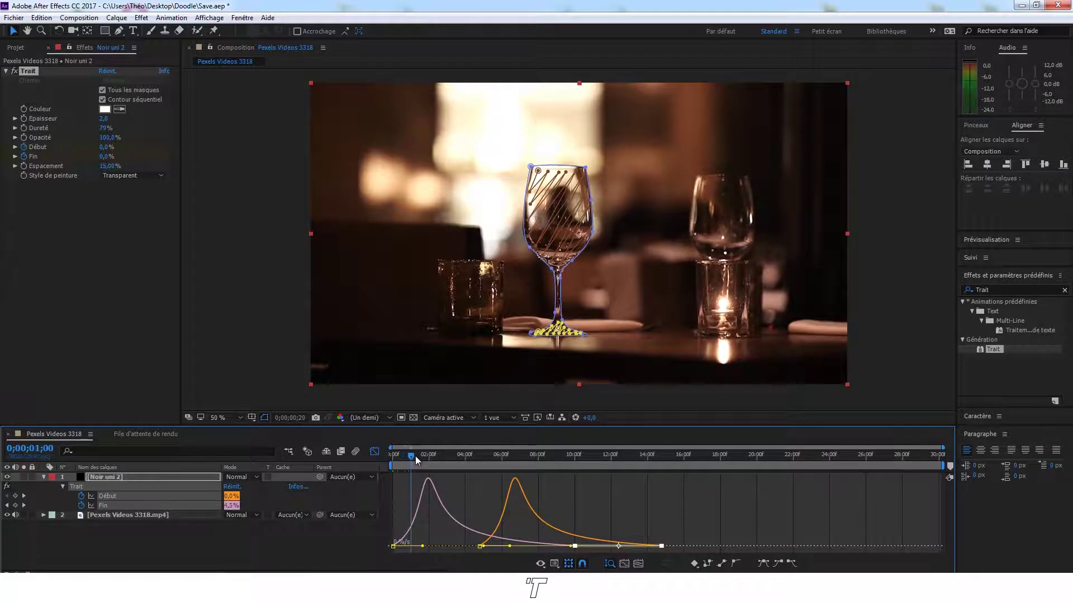
pyautogui.click(264, 418)
# - Go to 0;00;04;26 and set the Trait effect's Epaisseur to 5
pyautogui.moveTo(401, 464); pyautogui.dragTo(481, 469)
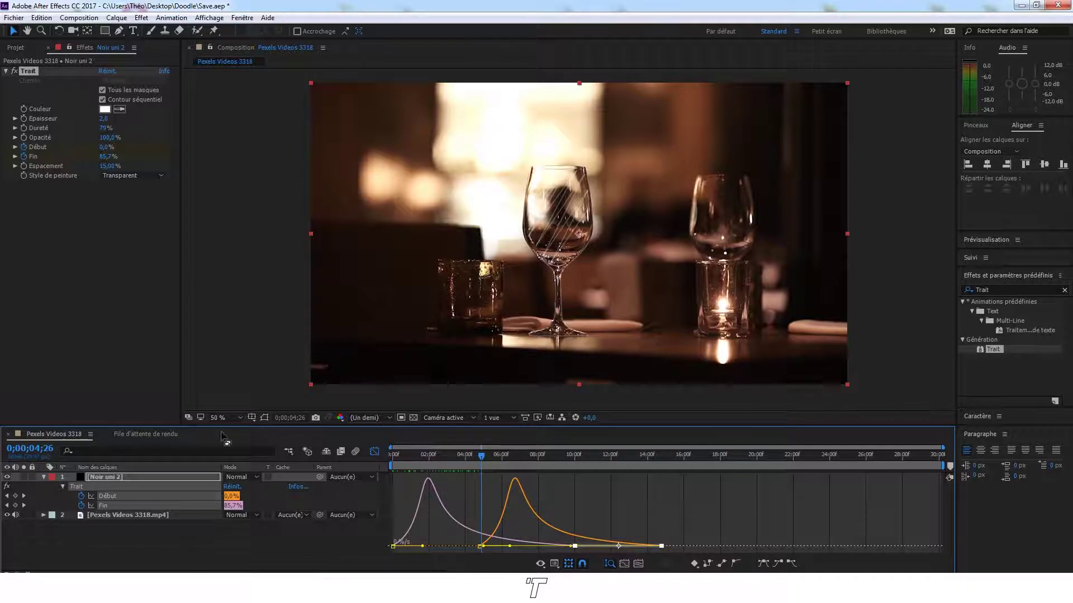
pyautogui.click(103, 119)
pyautogui.write('5')
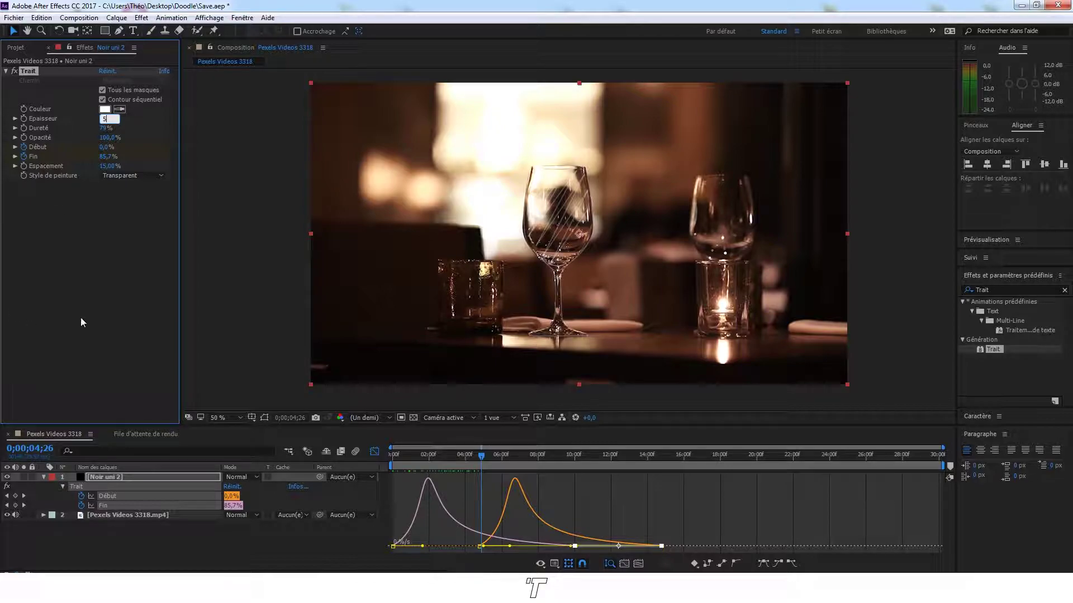
pyautogui.press('Return')
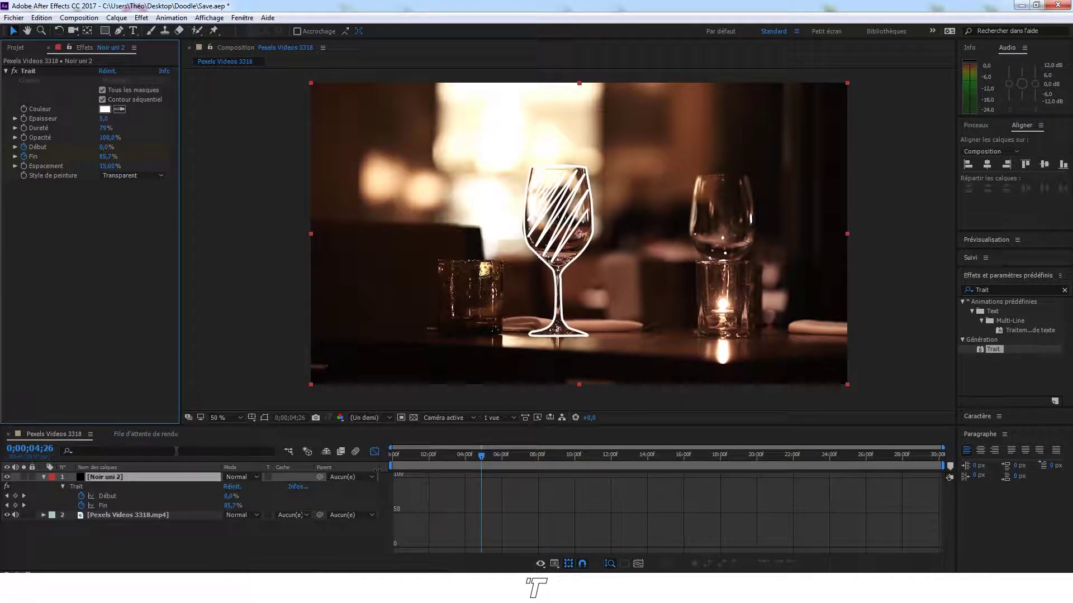
# - Close the graph editor, return to the start of the timeline and duplicate the Noir uni 2 layer twice
pyautogui.click(44, 477)
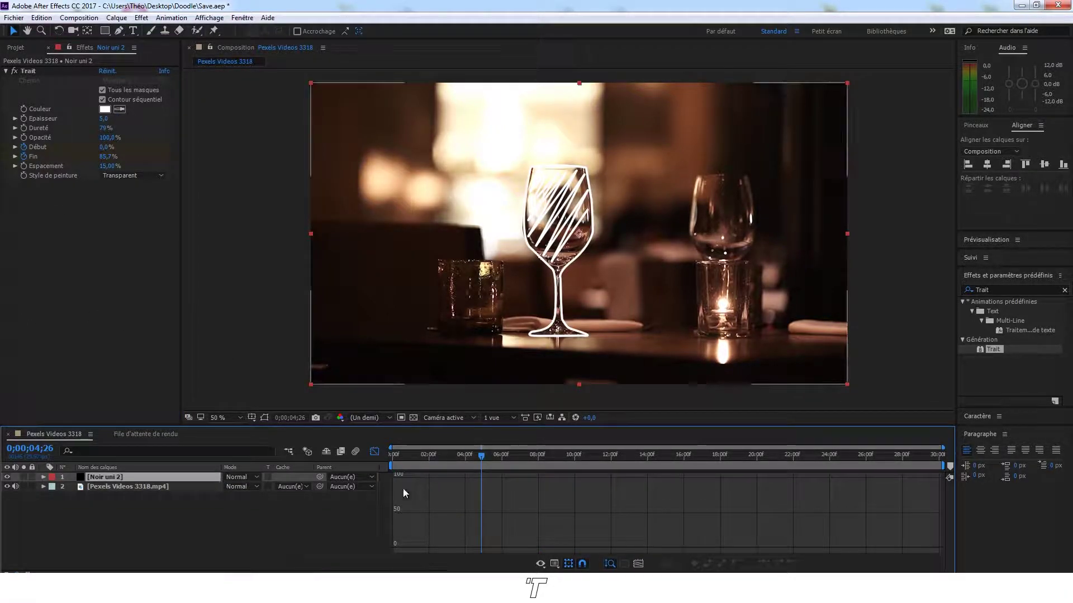
pyautogui.click(374, 451)
pyautogui.moveTo(490, 465)
pyautogui.mouseDown()
pyautogui.moveTo(411, 455)
pyautogui.moveTo(503, 479)
pyautogui.moveTo(364, 484)
pyautogui.mouseUp()
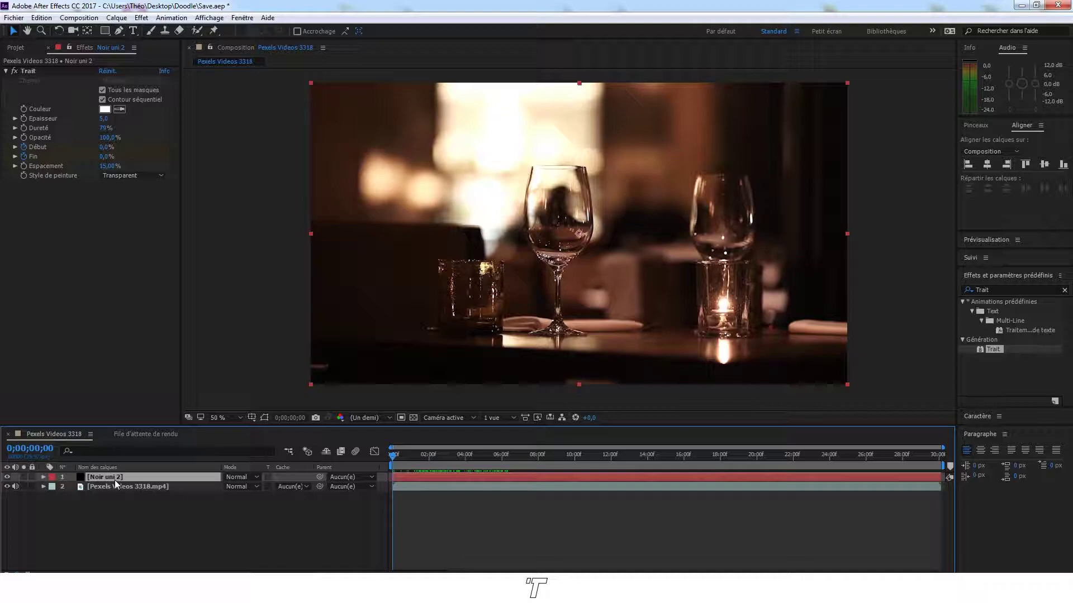
pyautogui.hotkey('ctrl', 'd')
pyautogui.hotkey('ctrl', 'd')
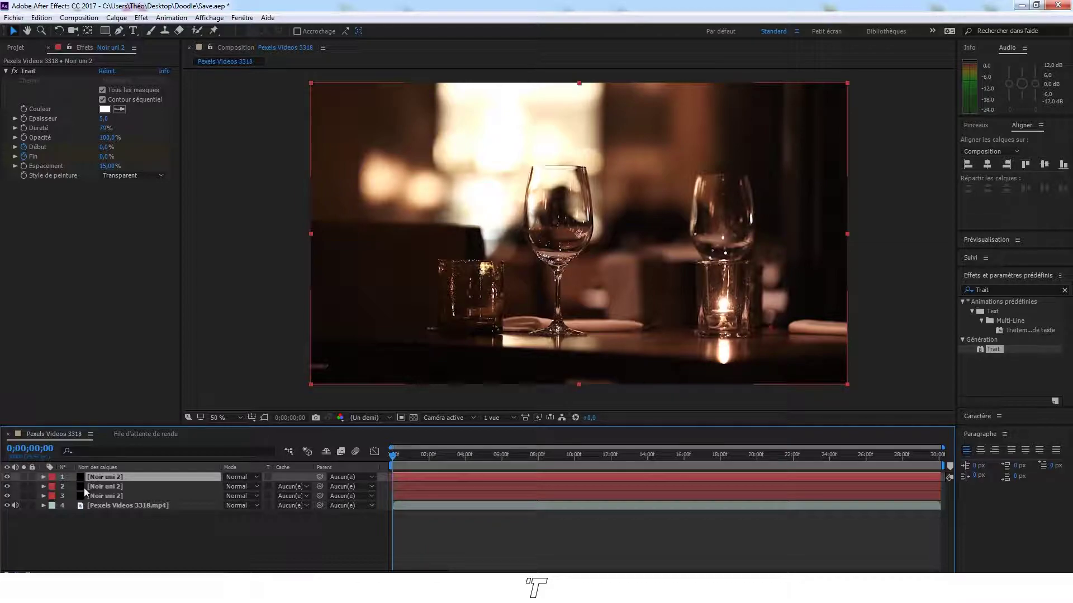
# - Delete Masque 2 and Masque 3 from the Noir uni 2 layer numbered 3
pyautogui.click(108, 497)
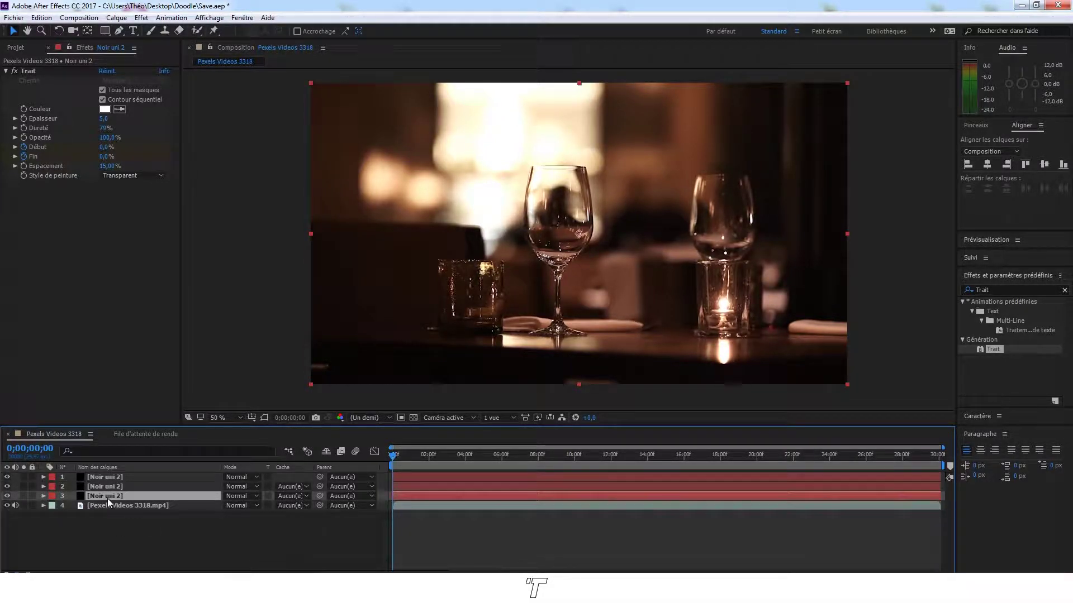
pyautogui.press('m')
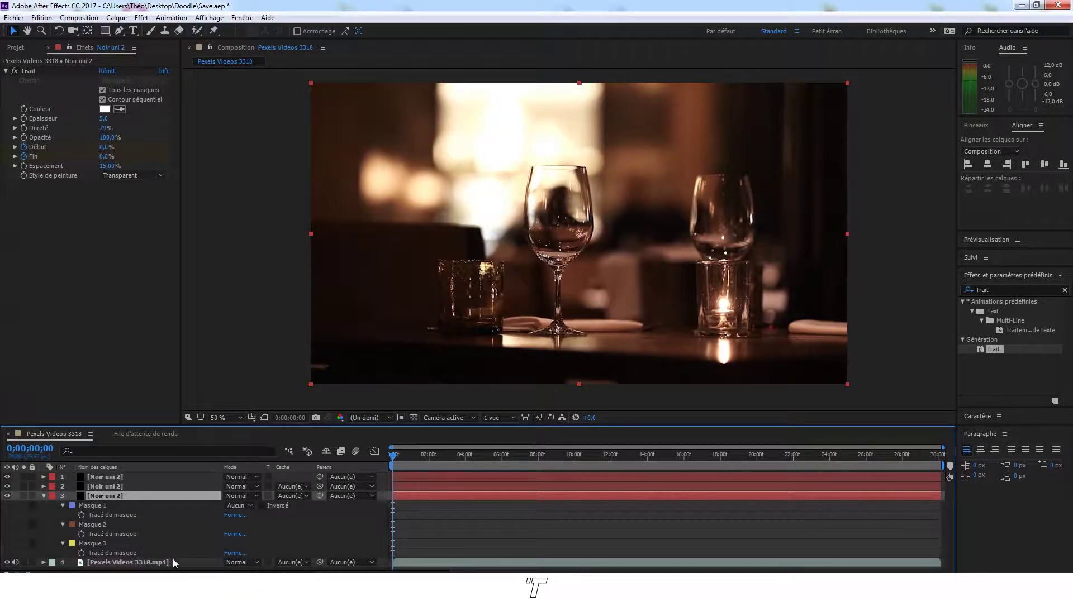
pyautogui.click(89, 524)
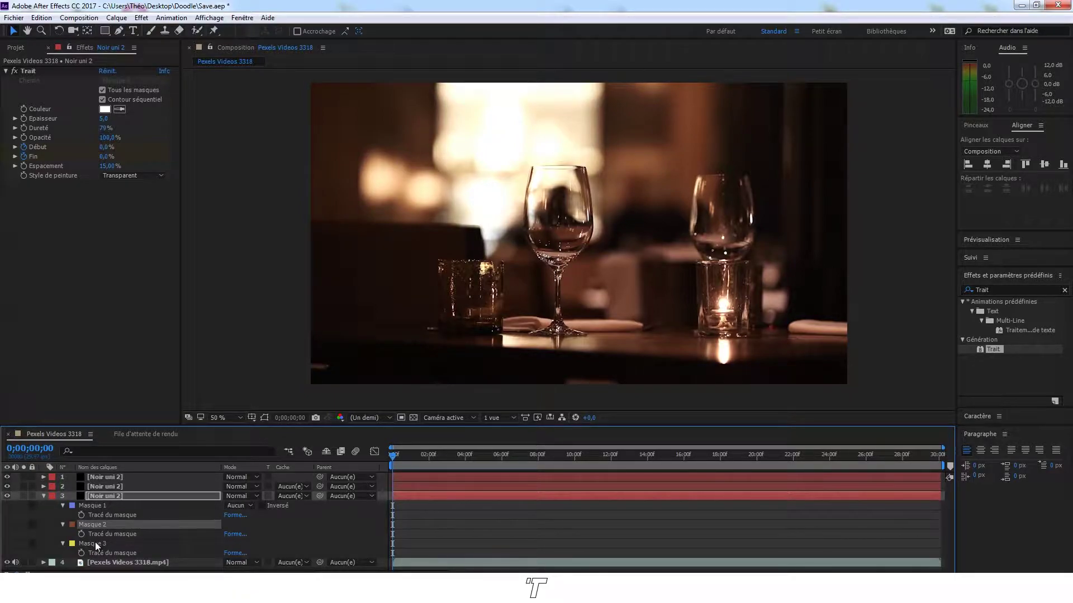
pyautogui.keyDown('shift'); pyautogui.click(95, 543); pyautogui.keyUp('shift')
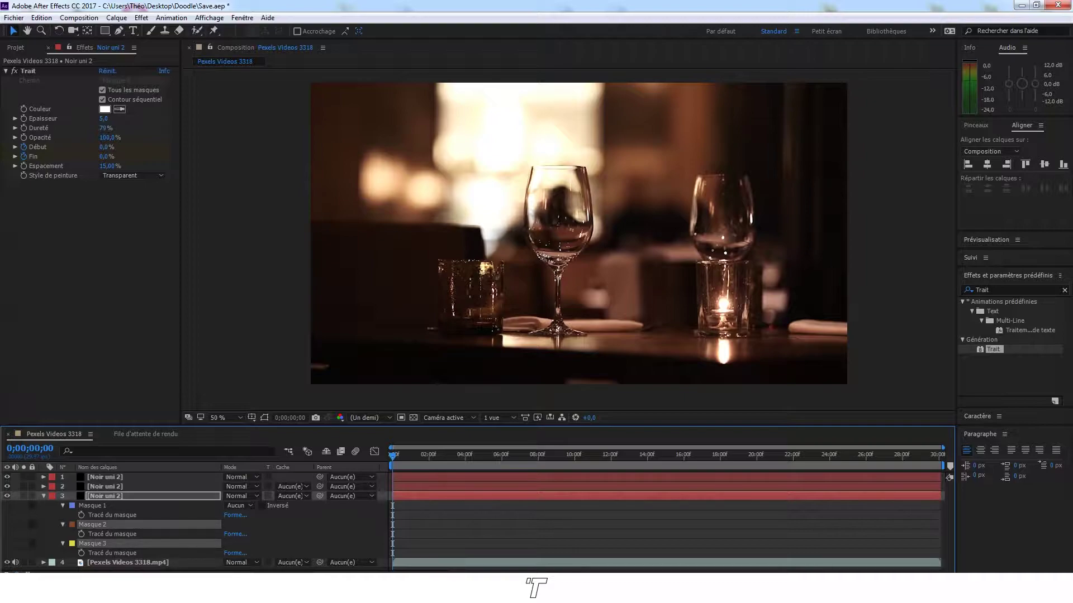
pyautogui.press('Delete')
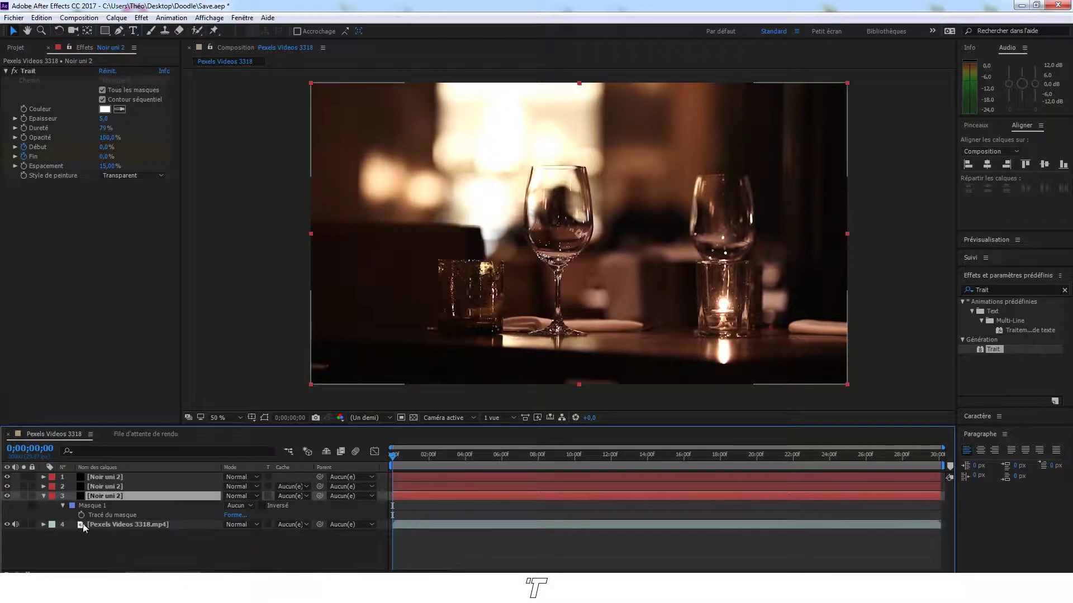
# - Delete Masque 1 and Masque 2 from the Noir uni 2 layer numbered 2
pyautogui.click(98, 486)
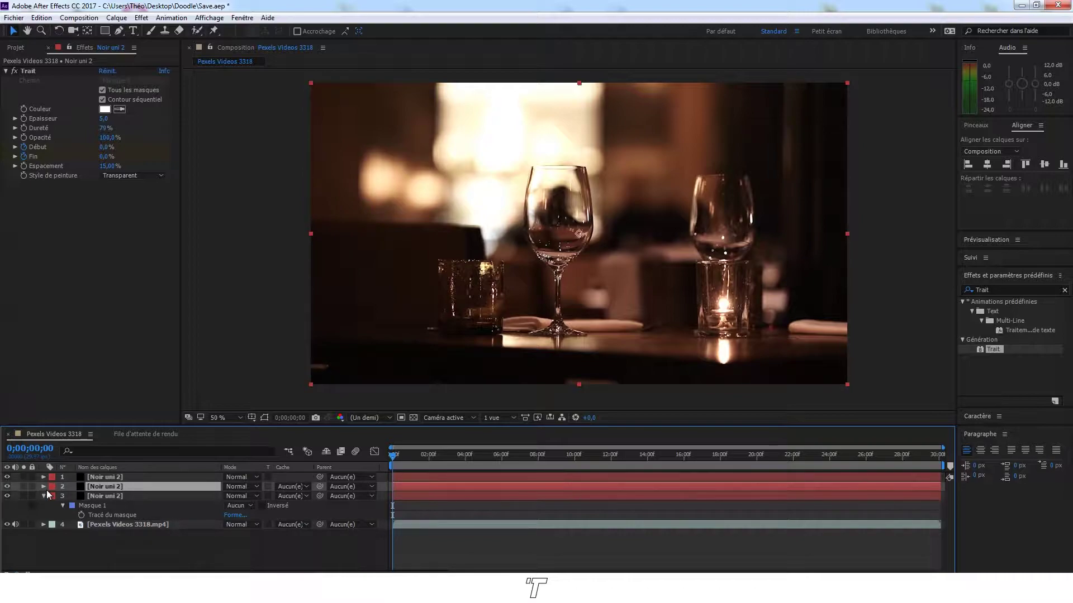
pyautogui.press('m')
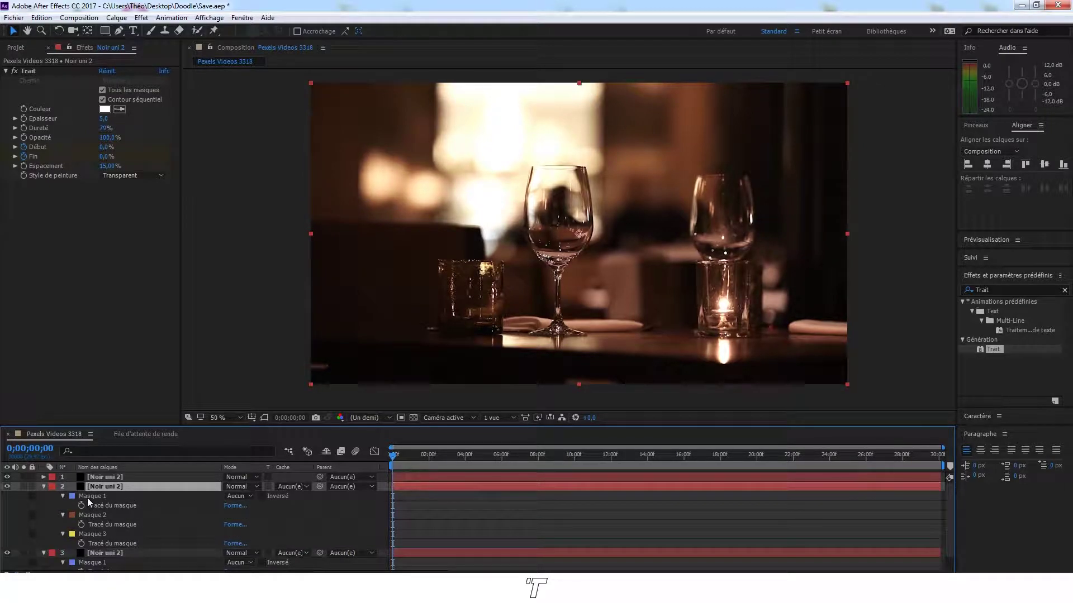
pyautogui.click(87, 498)
pyautogui.keyDown('shift'); pyautogui.click(91, 517); pyautogui.keyUp('shift')
pyautogui.press('Delete')
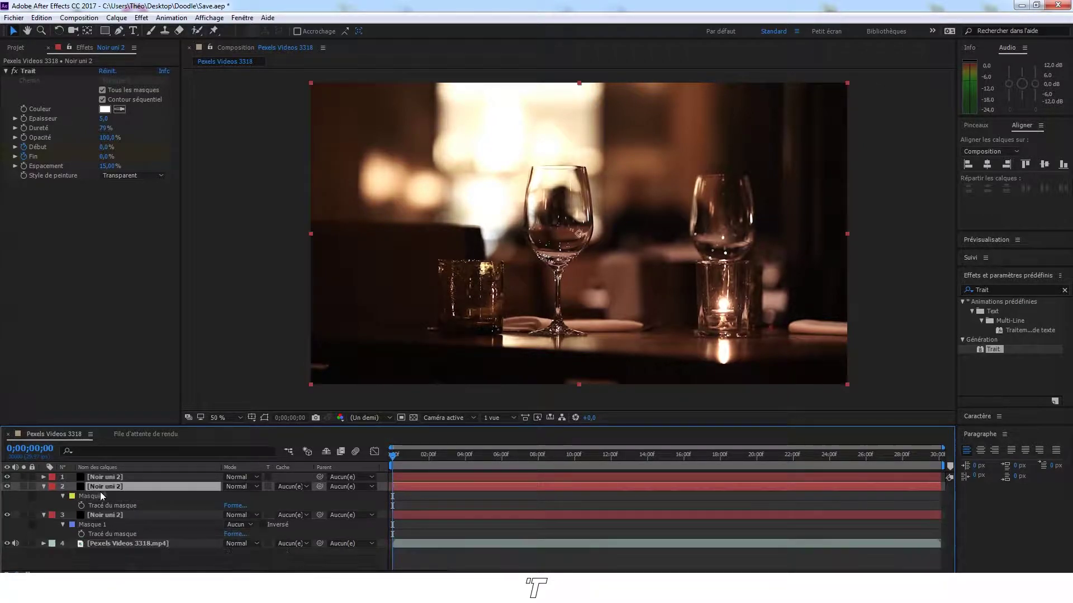
# - Delete Masque 1 and Masque 3 from the Noir uni 2 layer numbered 1
pyautogui.click(54, 479)
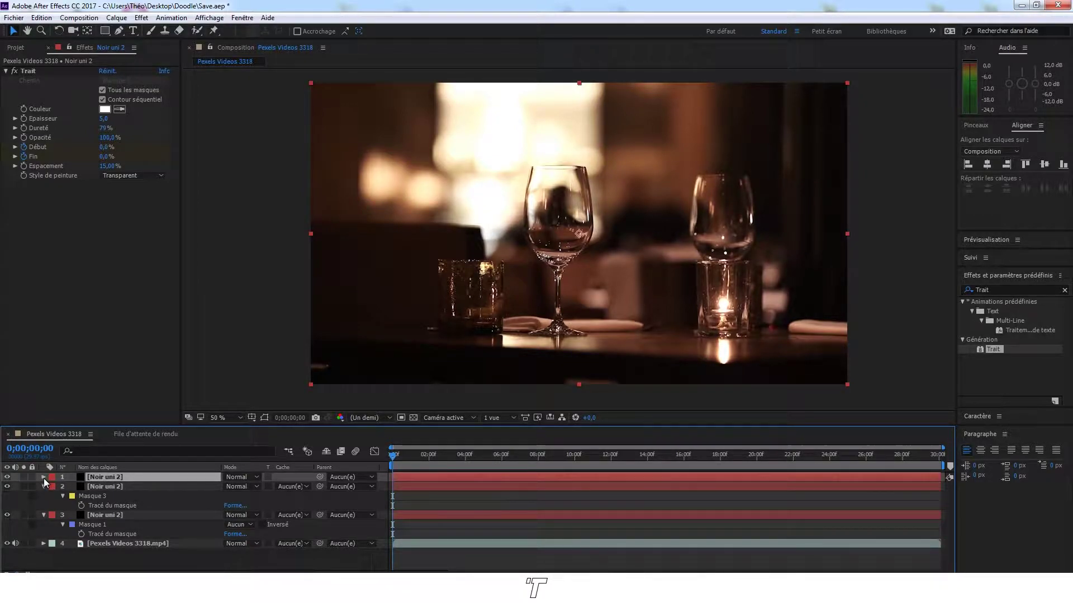
pyautogui.press('m')
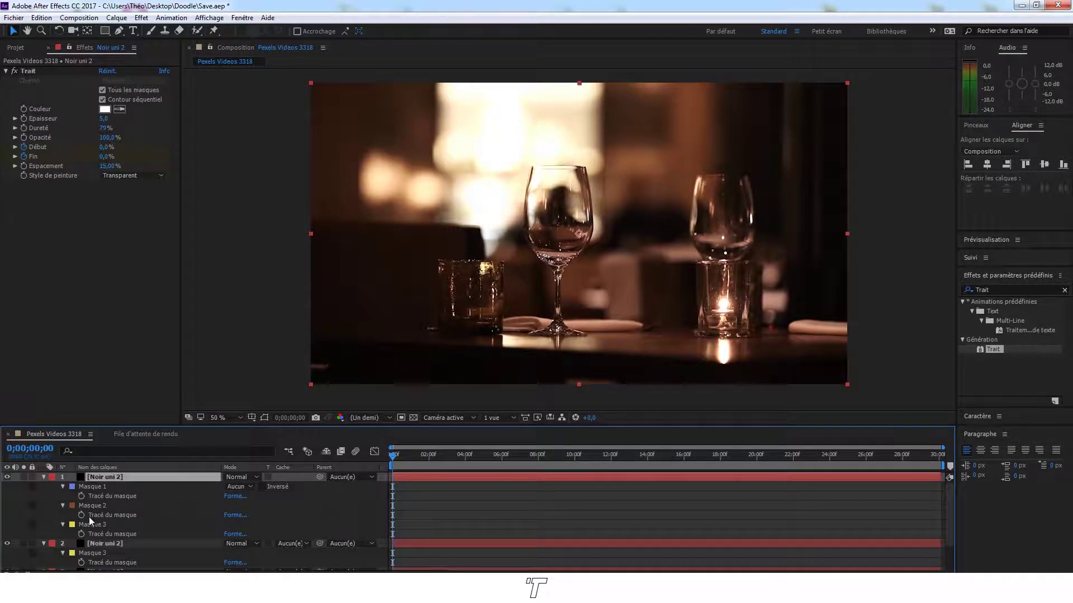
pyautogui.click(97, 489)
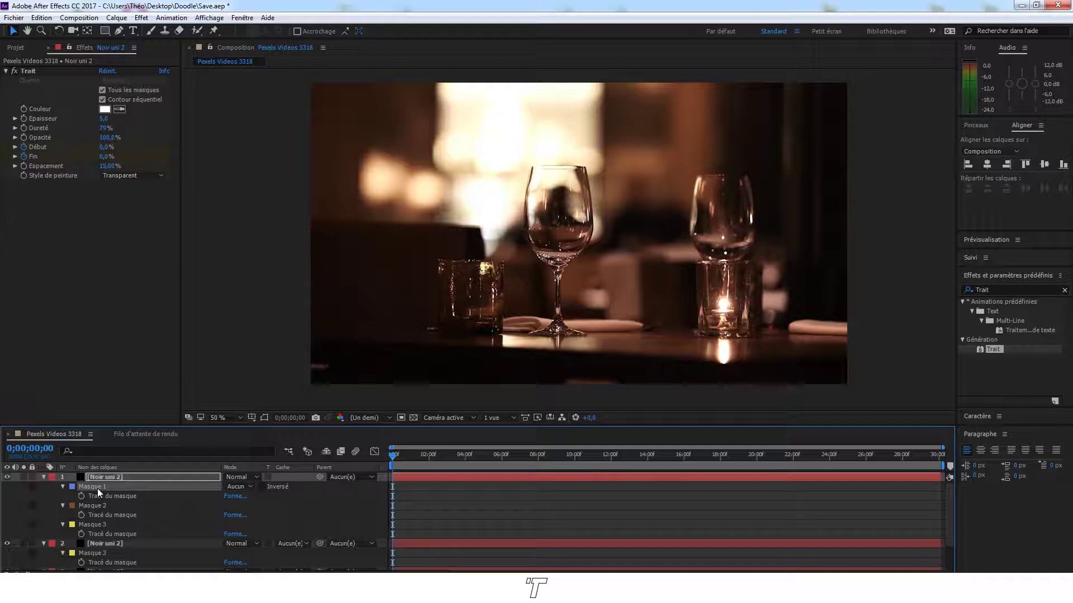
pyautogui.keyDown('ctrl'); pyautogui.click(94, 524); pyautogui.keyUp('ctrl')
pyautogui.press('Delete')
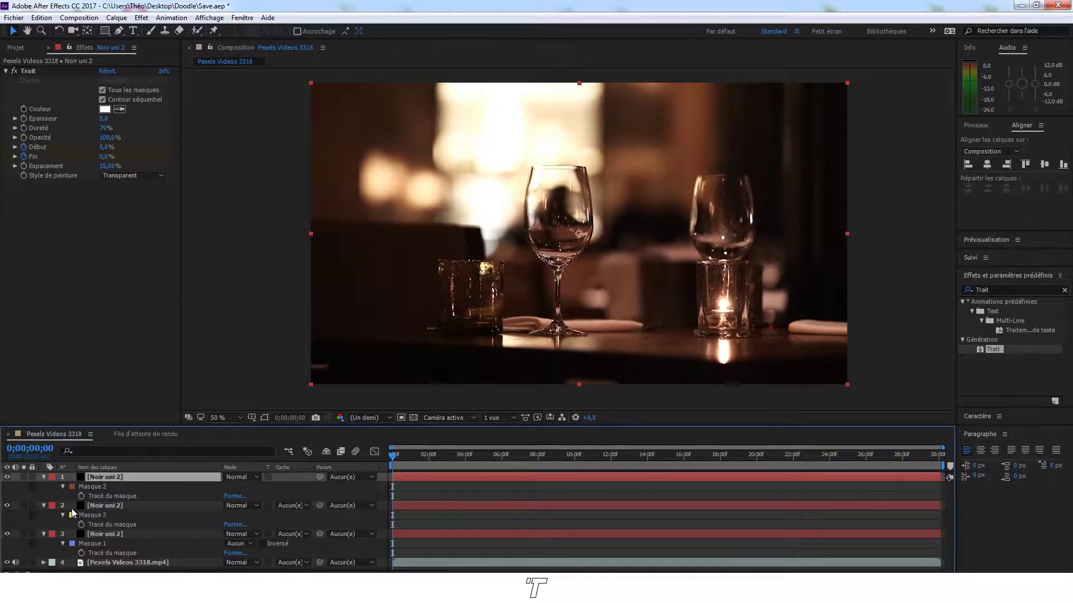
# - Set the Trait effect's Couleur to pure red on layer 1, which holds Masque 2
pyautogui.click(104, 535)
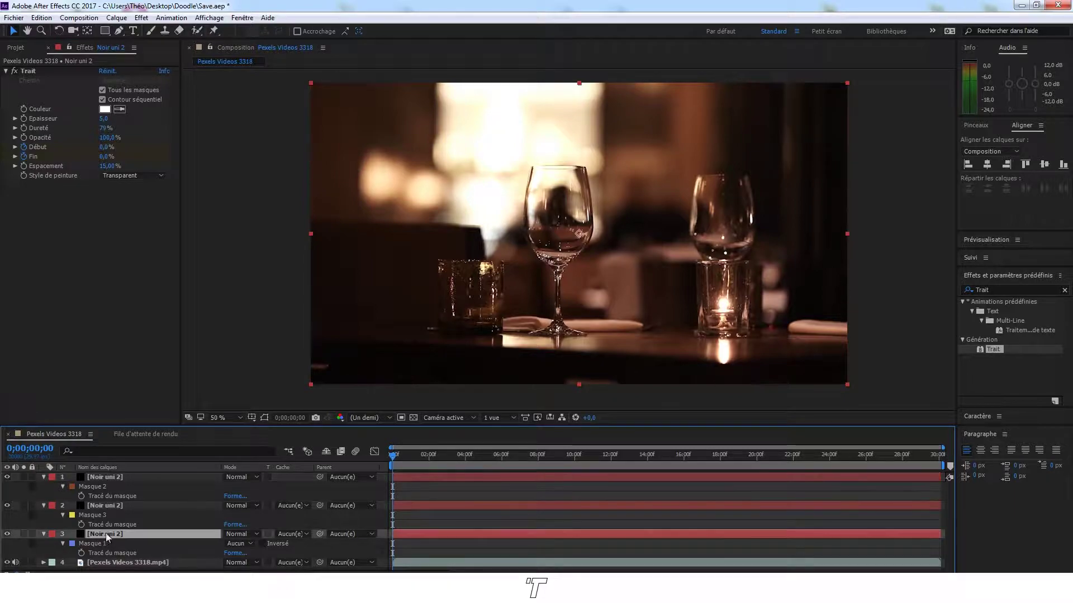
pyautogui.click(94, 479)
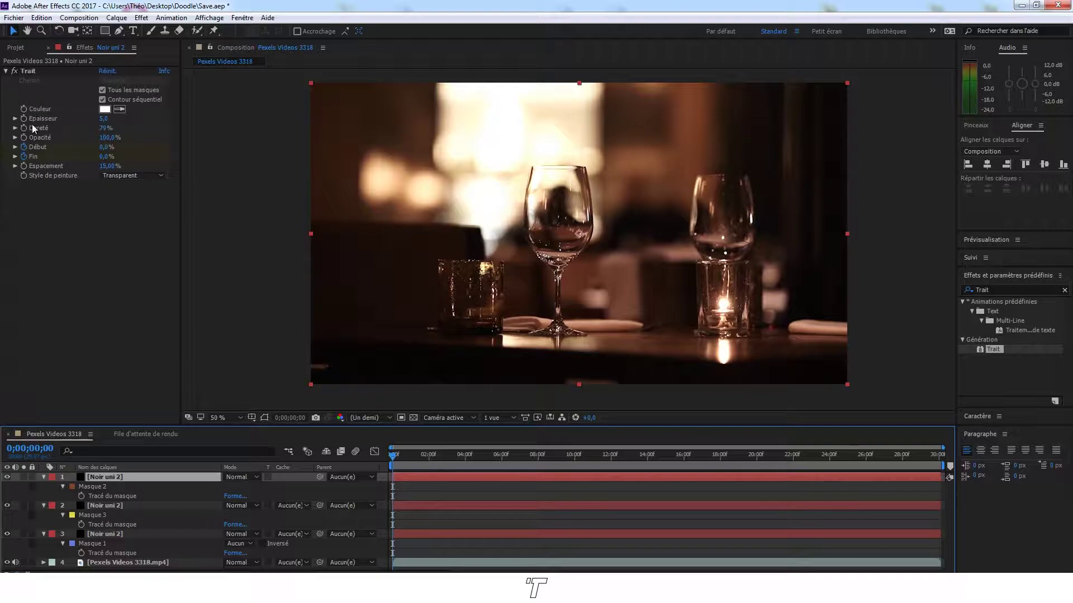
pyautogui.click(104, 109)
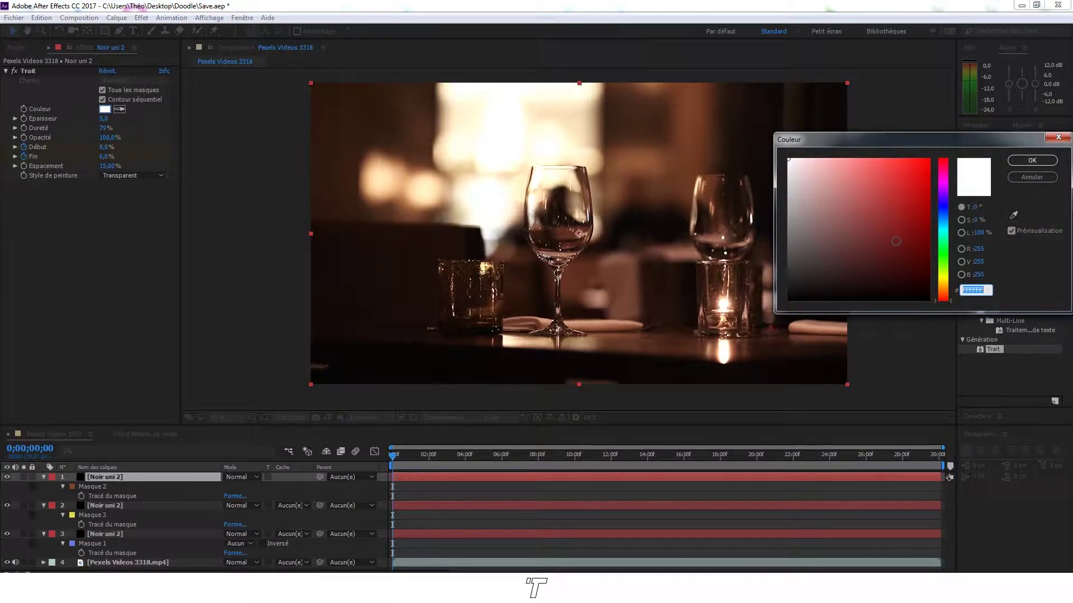
pyautogui.click(939, 161)
pyautogui.click(928, 160)
pyautogui.click(1032, 161)
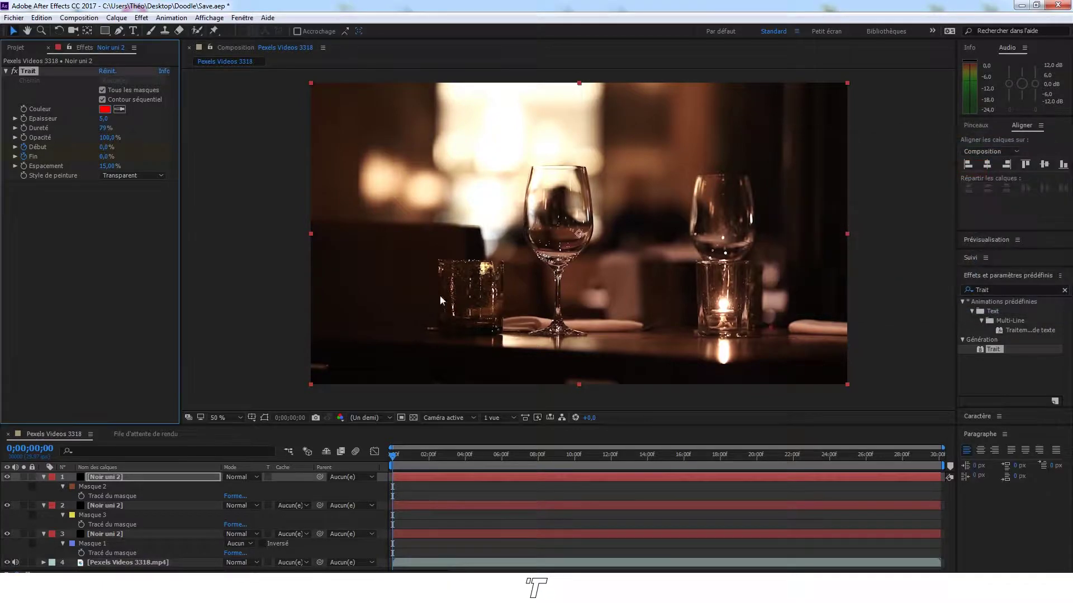
# - Set the Trait effect's Couleur to pink FF14A9 on layer 2, which holds Masque 3
pyautogui.click(110, 505)
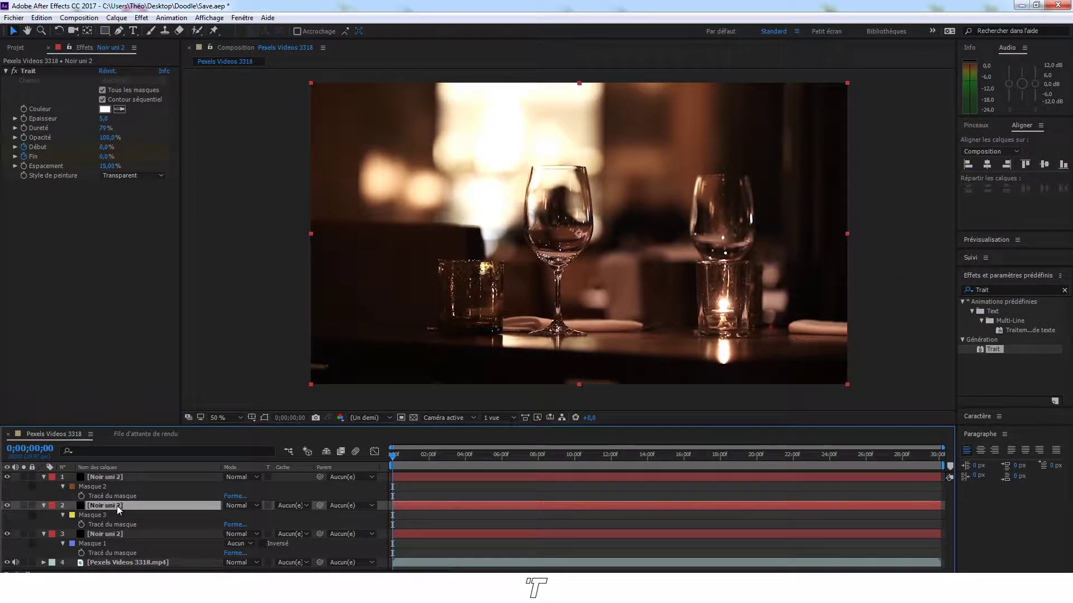
pyautogui.click(108, 109)
pyautogui.click(938, 177)
pyautogui.click(918, 159)
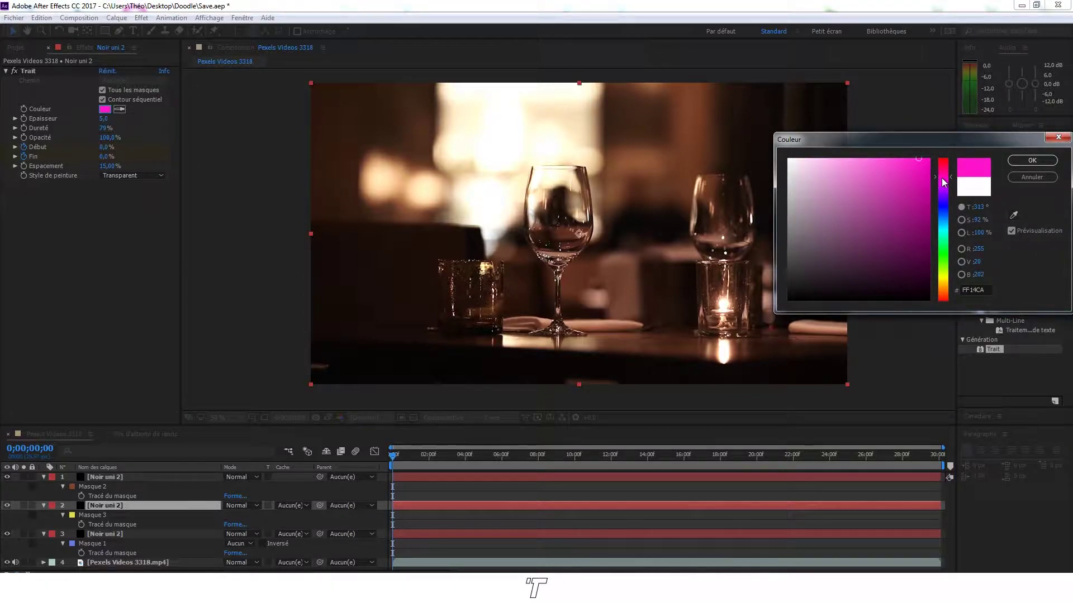
pyautogui.click(943, 173)
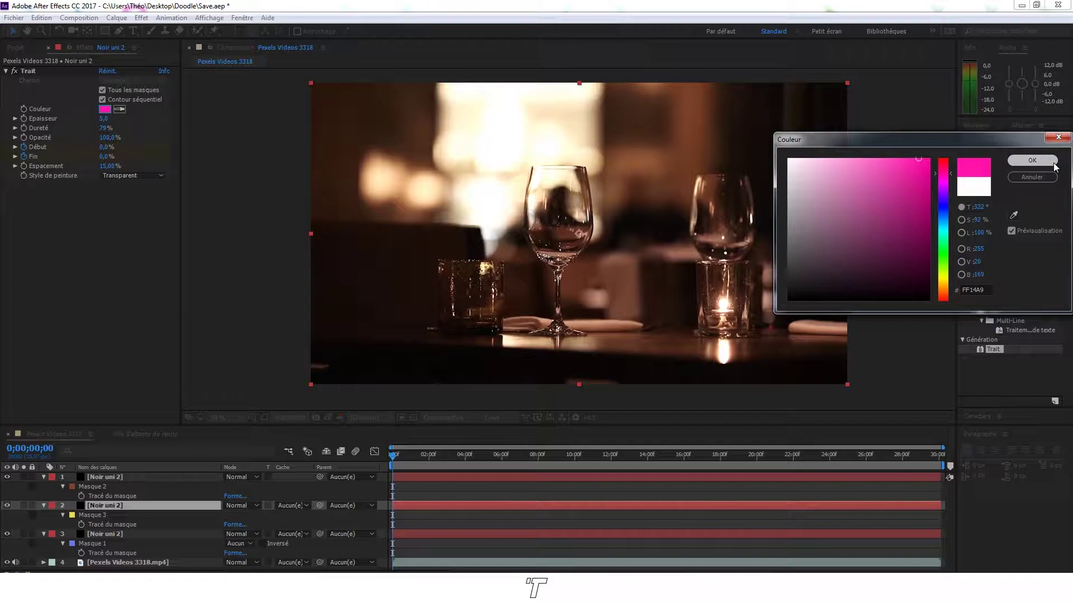
pyautogui.click(1032, 161)
# - Set the Trait effect's Couleur to orange FF7E00 on layer 3, and collapse all three Noir uni 2 layers
pyautogui.click(98, 535)
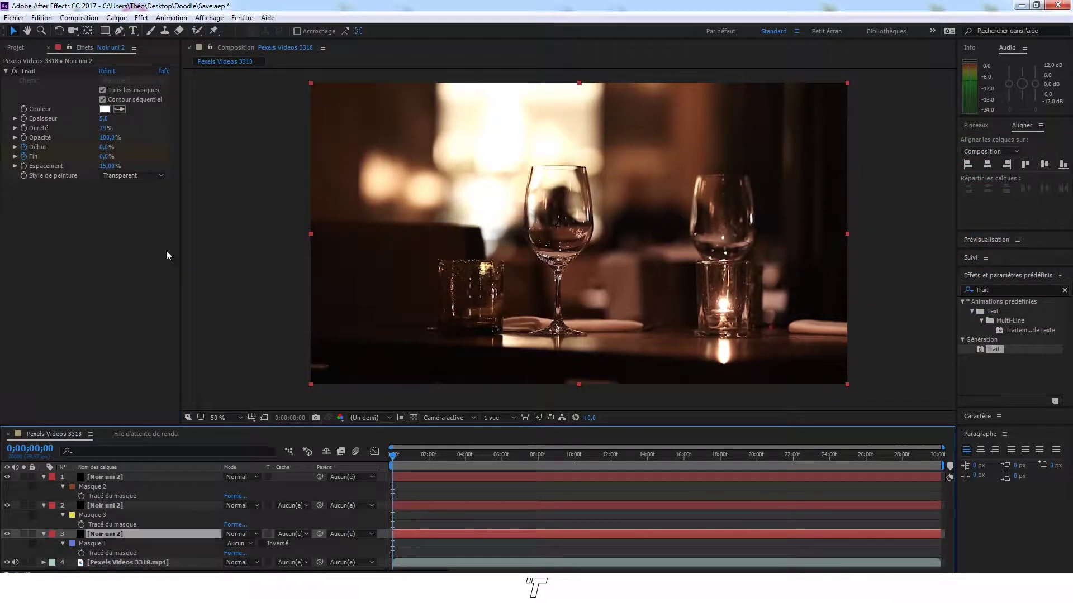
pyautogui.click(107, 109)
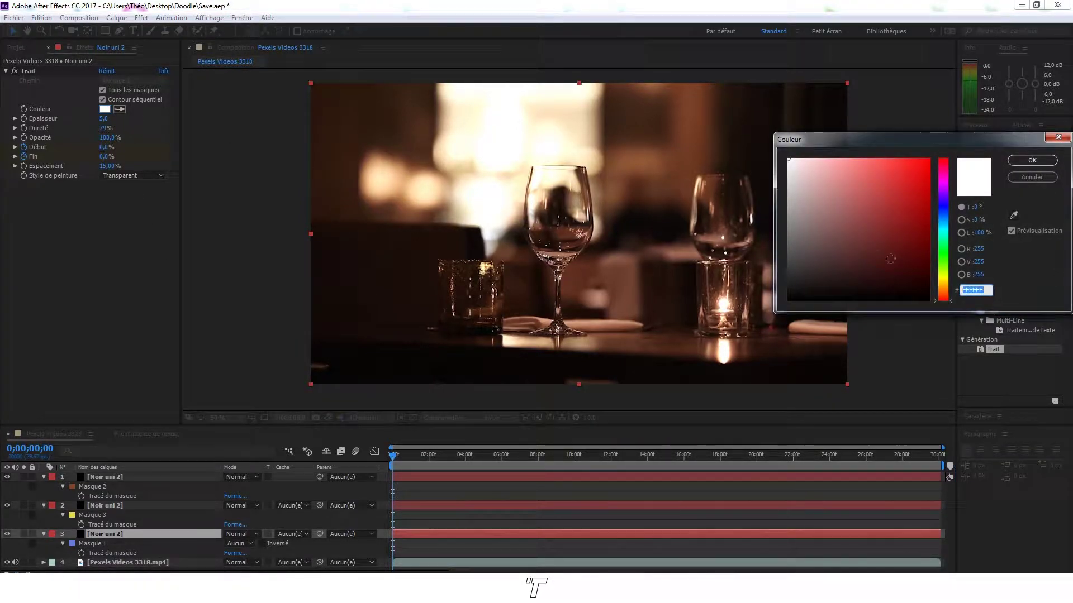
pyautogui.write('FF7E00')
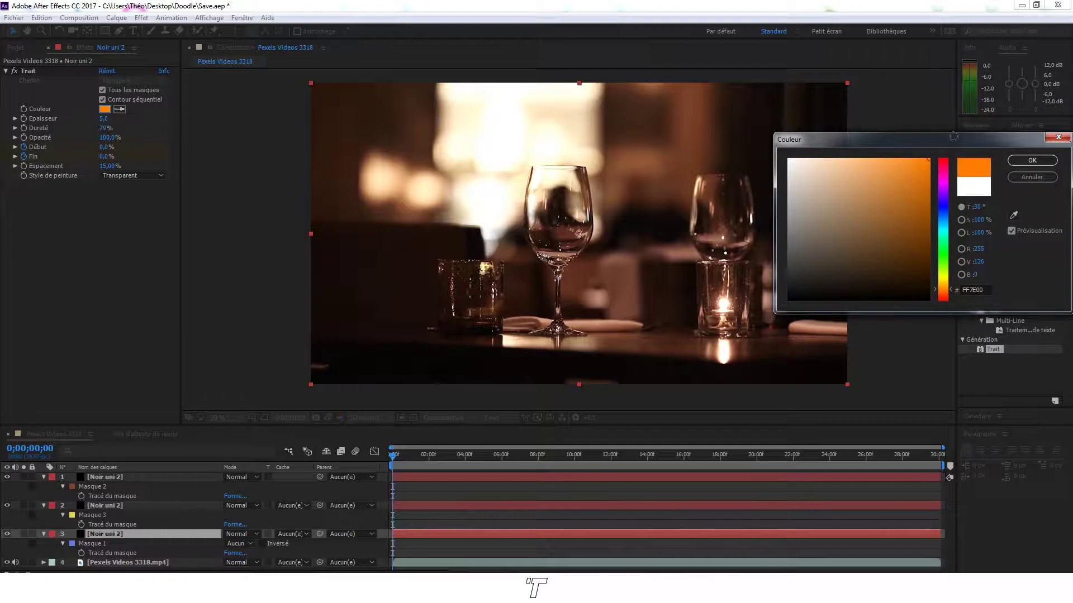
pyautogui.click(1032, 160)
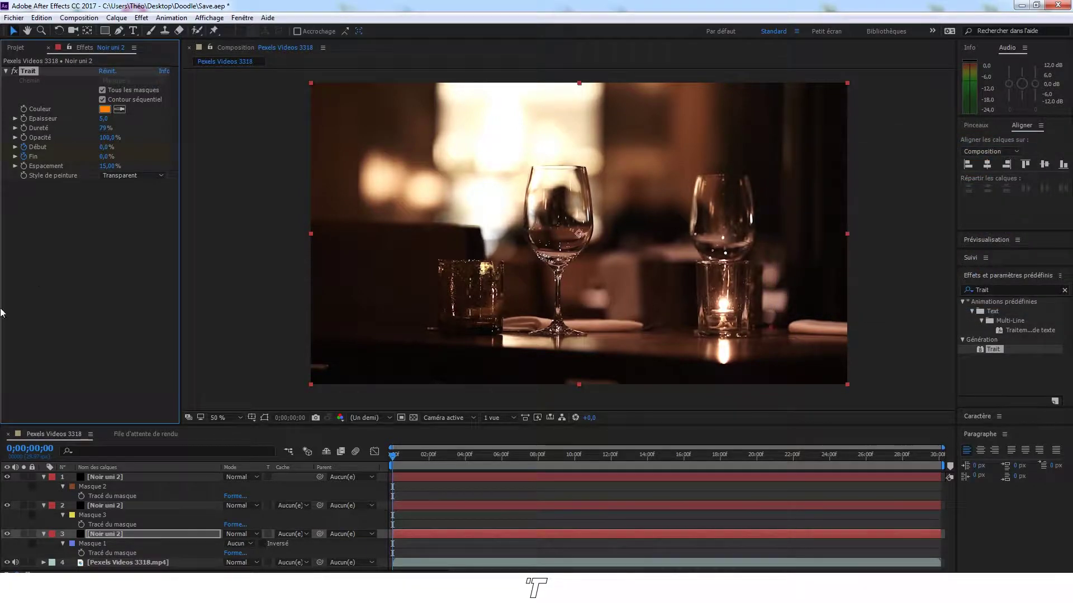
pyautogui.click(44, 477)
pyautogui.click(44, 486)
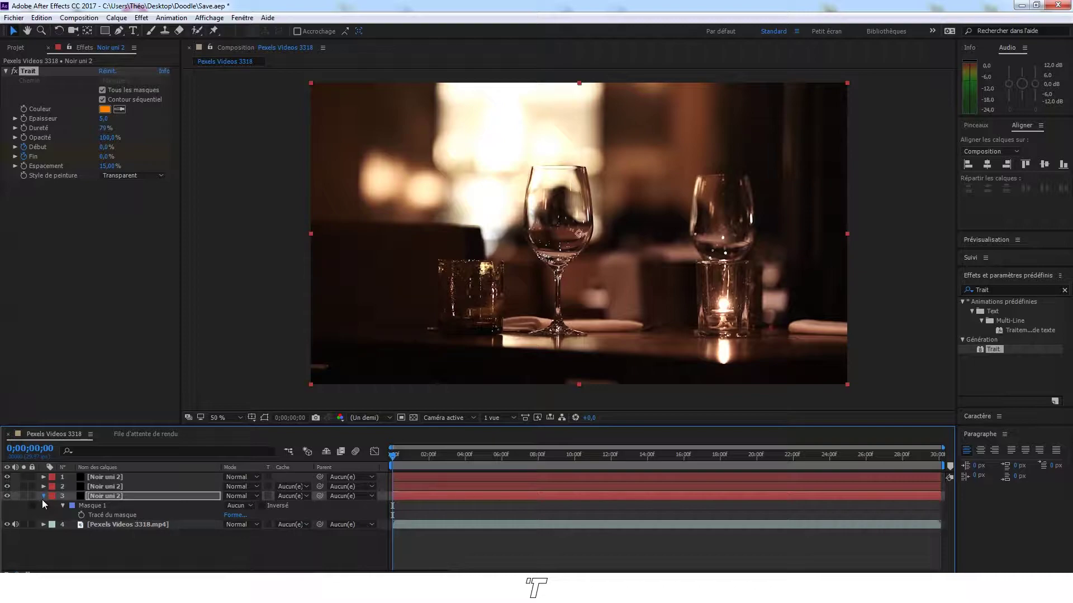
pyautogui.click(43, 498)
# - Go to 0;00;00;29, search the effects for "lueur" and apply Lueur diffuse to layer 3
pyautogui.moveTo(447, 451)
pyautogui.mouseDown()
pyautogui.moveTo(465, 465)
pyautogui.moveTo(542, 464)
pyautogui.moveTo(410, 455)
pyautogui.mouseUp()
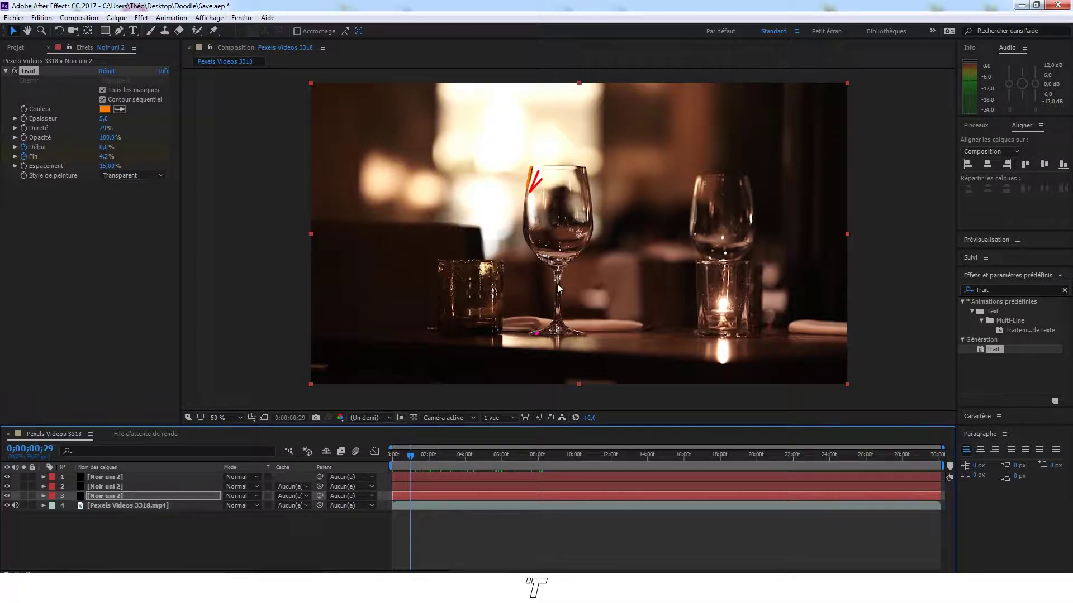
pyautogui.click(964, 288)
pyautogui.click(969, 288)
pyautogui.press('BackSpace')
pyautogui.write('lueur')
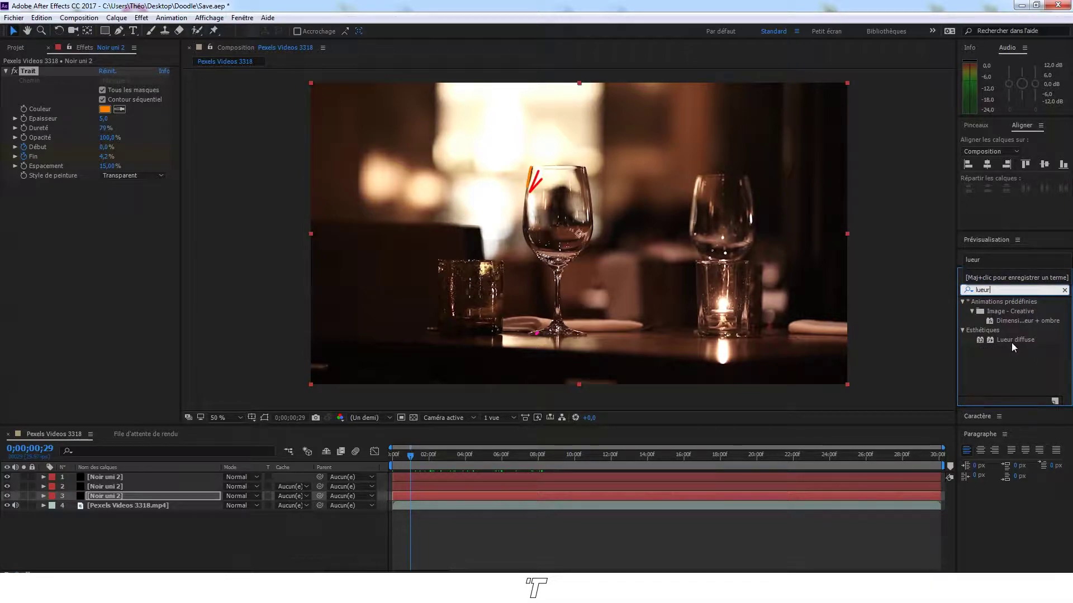
pyautogui.moveTo(1015, 345); pyautogui.dragTo(105, 495)
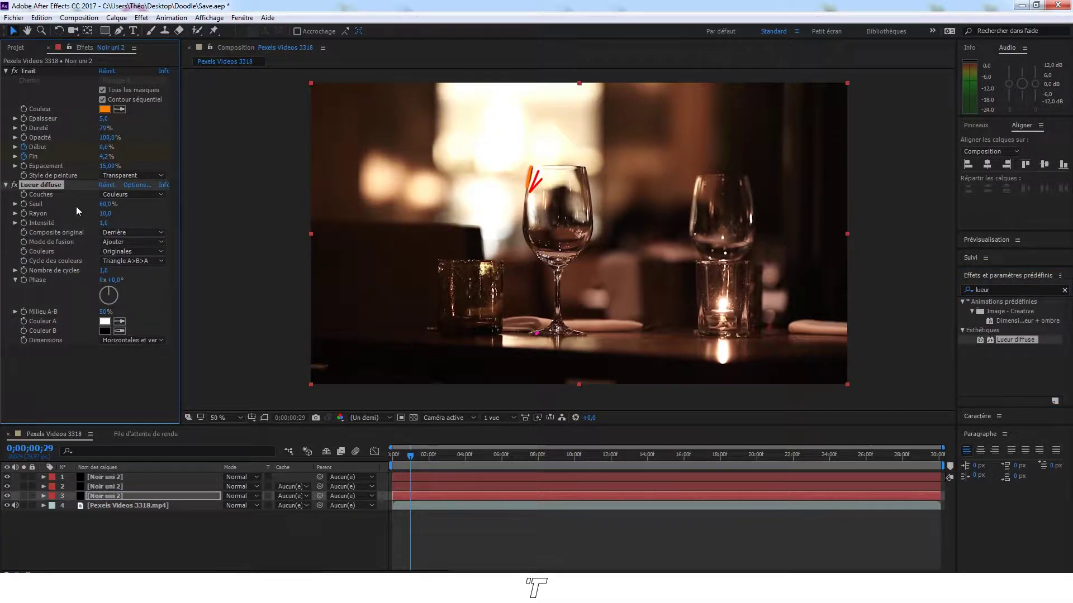
# - Set the Lueur diffuse effect's Seuil to 10% and its Rayon to 100 on layer 3
pyautogui.click(107, 205)
pyautogui.write('10')
pyautogui.press('Tab')
pyautogui.write('100')
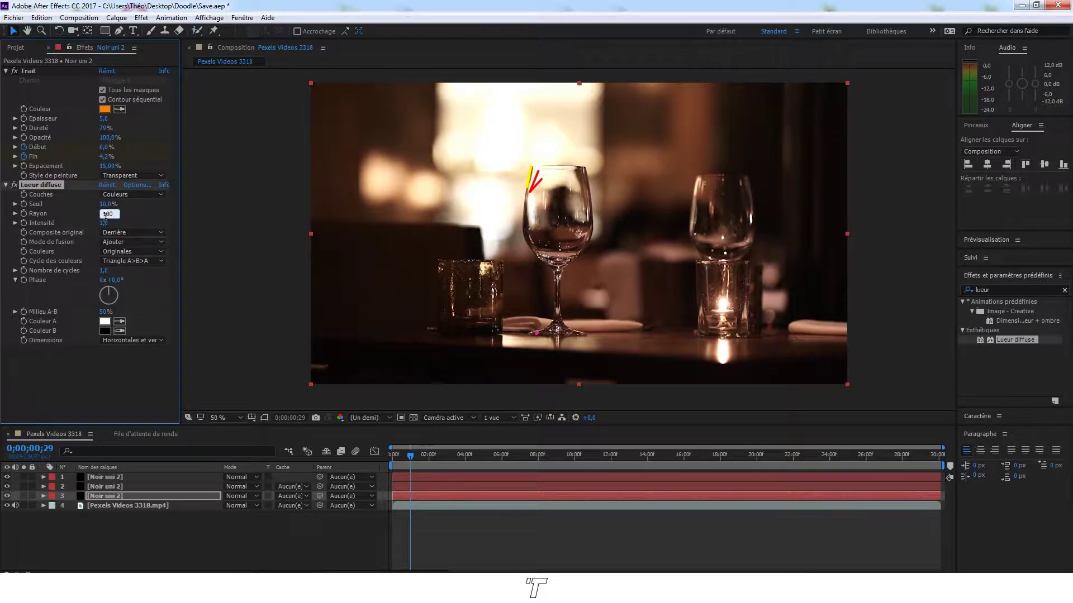
pyautogui.click(149, 387)
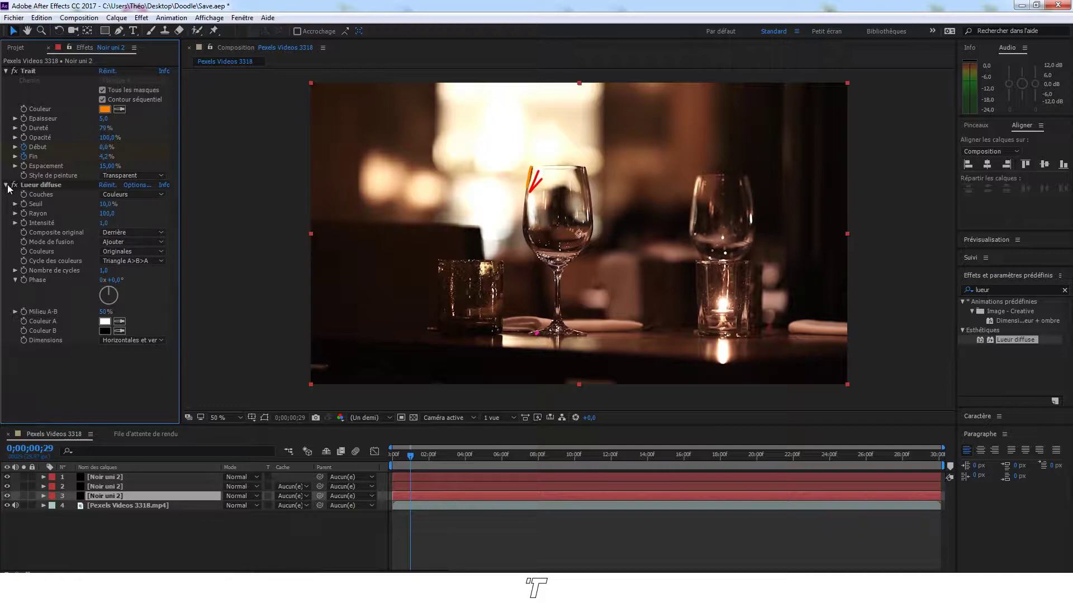
# - Copy the Lueur diffuse effect from layer 3 onto layers 2 and 1, and play the animation from the start
pyautogui.click(39, 185)
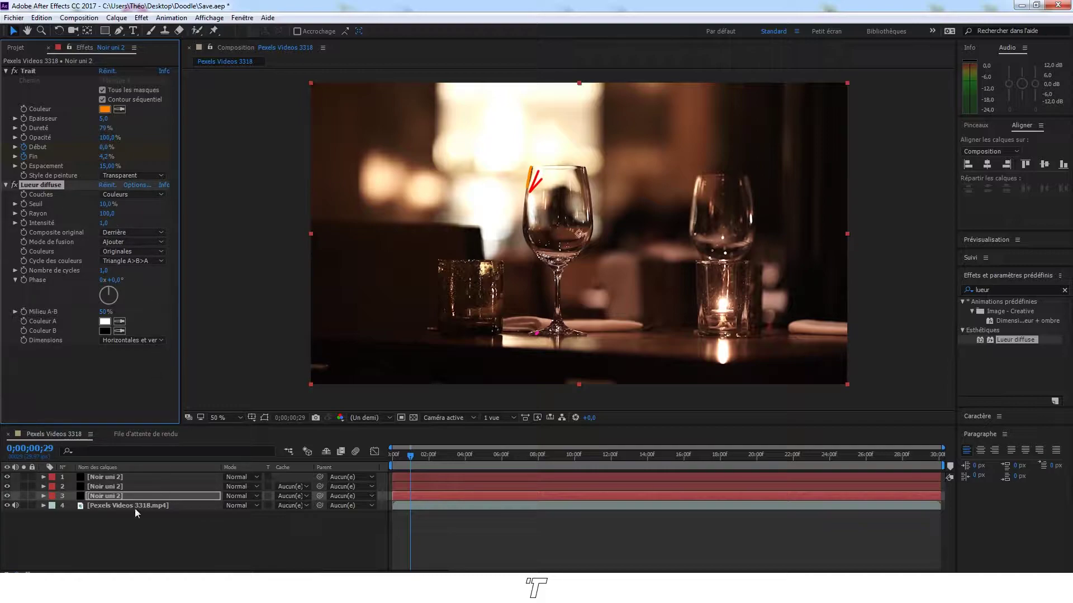
pyautogui.click(7, 187)
pyautogui.click(106, 487)
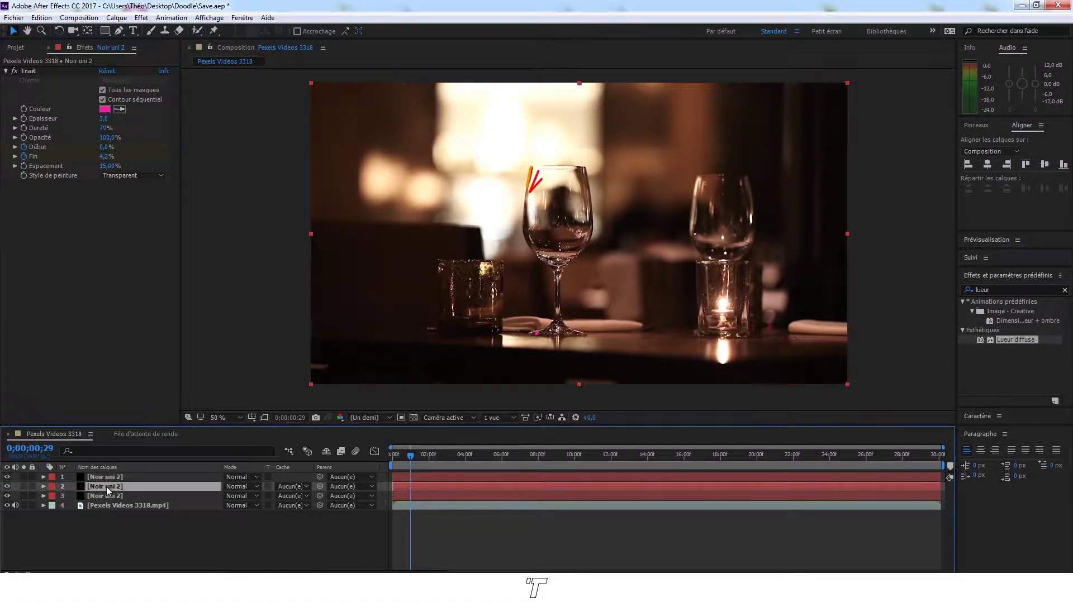
pyautogui.hotkey('ctrl', 'v')
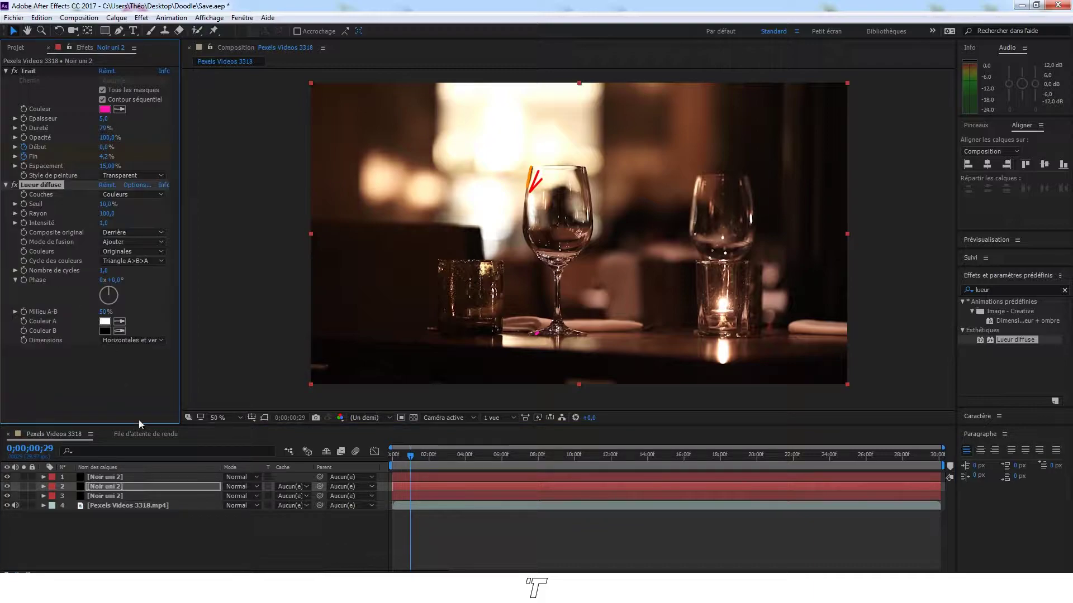
pyautogui.click(105, 479)
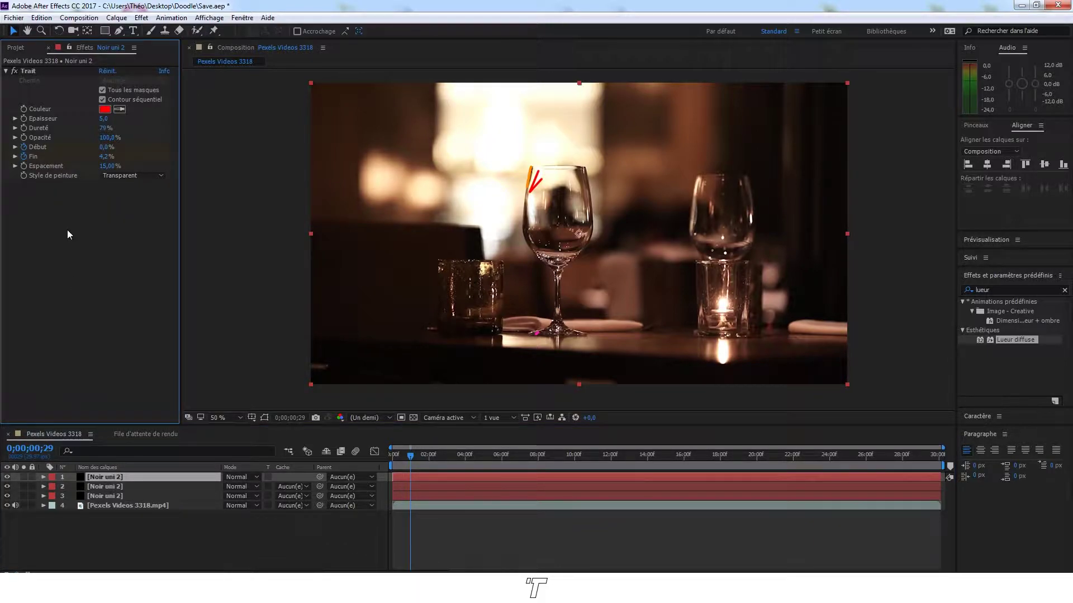
pyautogui.hotkey('ctrl', 'v')
pyautogui.moveTo(413, 457)
pyautogui.mouseDown()
pyautogui.moveTo(568, 481)
pyautogui.moveTo(393, 455)
pyautogui.mouseUp()
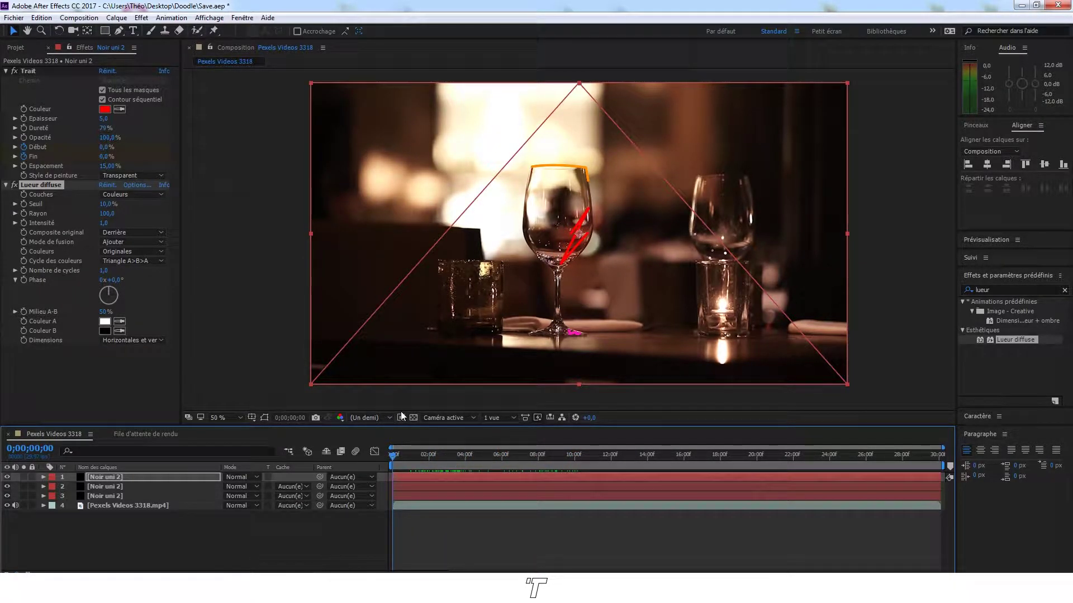
pyautogui.press('space')
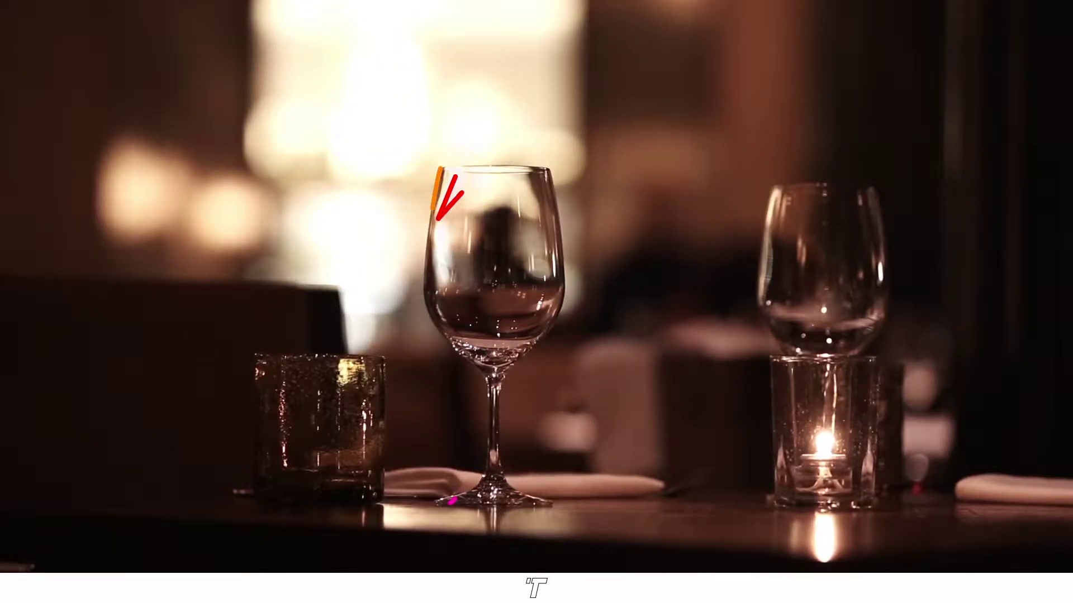